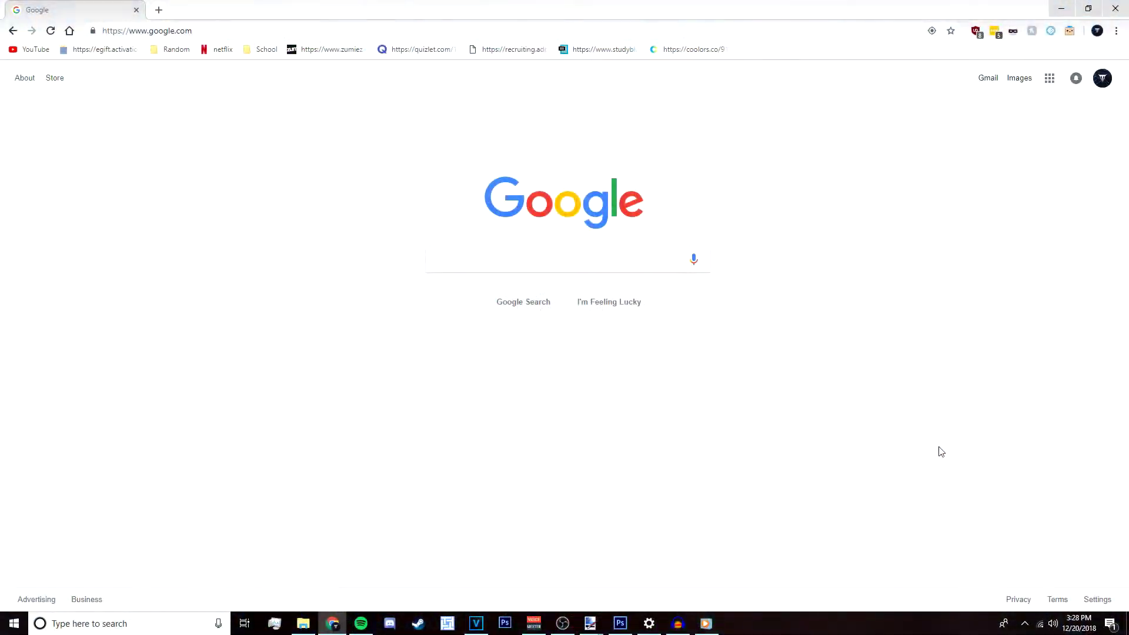
- Load getpaint.net in the Chrome address bar
{"action": "left_click", "coordinate": [522, 28]}
{"action": "type", "text": "get"}
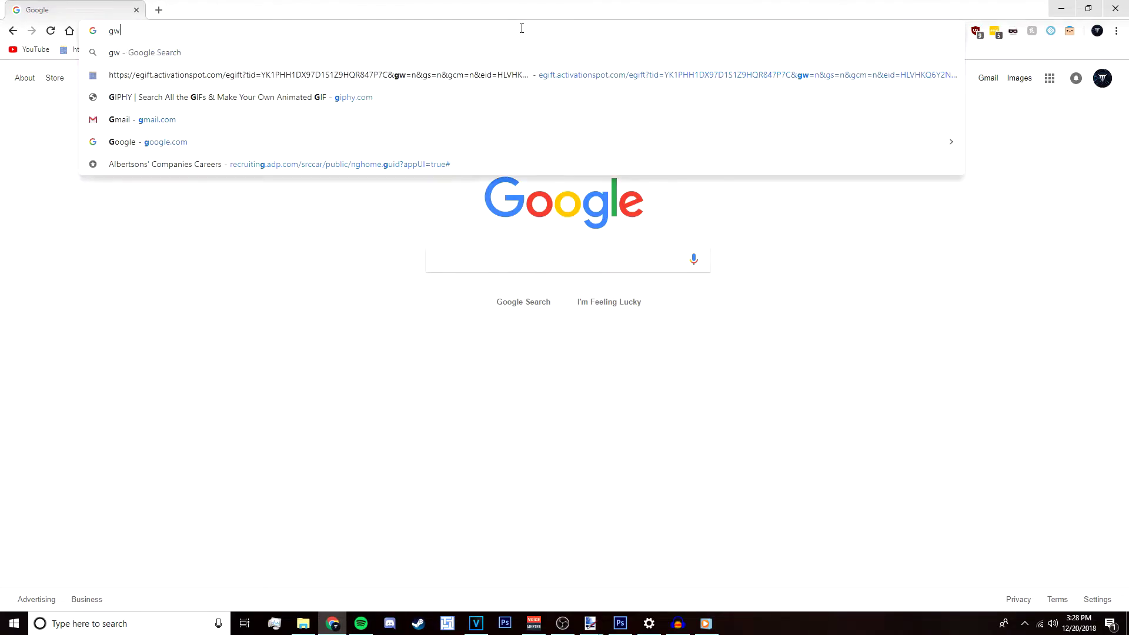
{"action": "key", "text": "BackSpace"}
{"action": "key", "text": "BackSpace"}
{"action": "type", "text": "etpaint.net"}
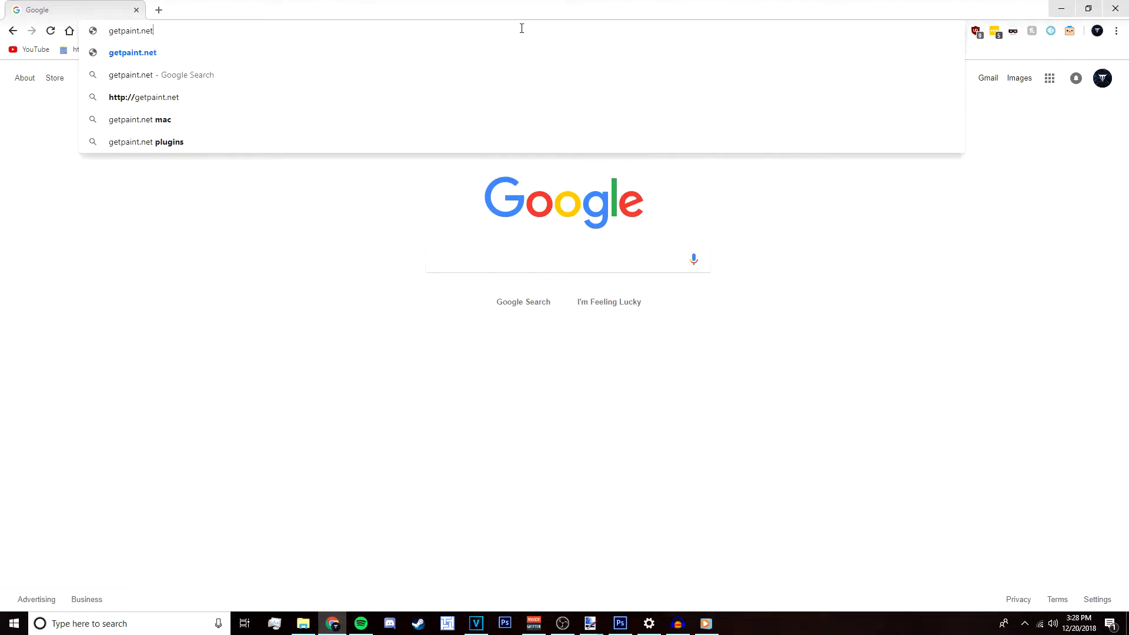
{"action": "key", "text": "Return"}
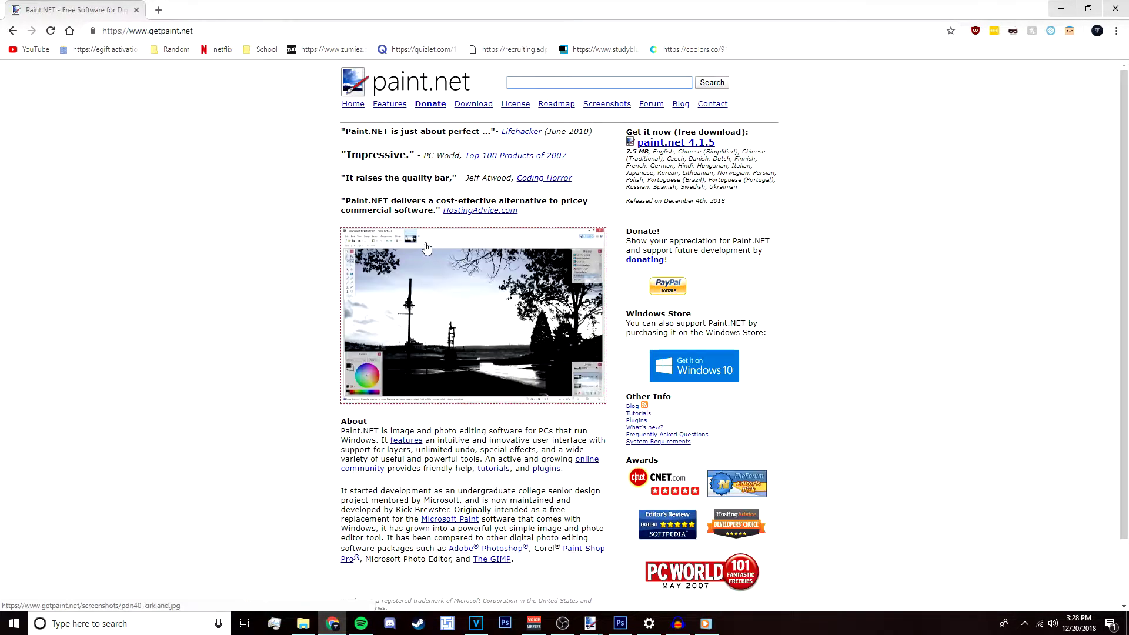
- Go to the dotpdn paint.net 4.1.5 download page, start the installer download, then cancel it
{"action": "left_click", "coordinate": [697, 146]}
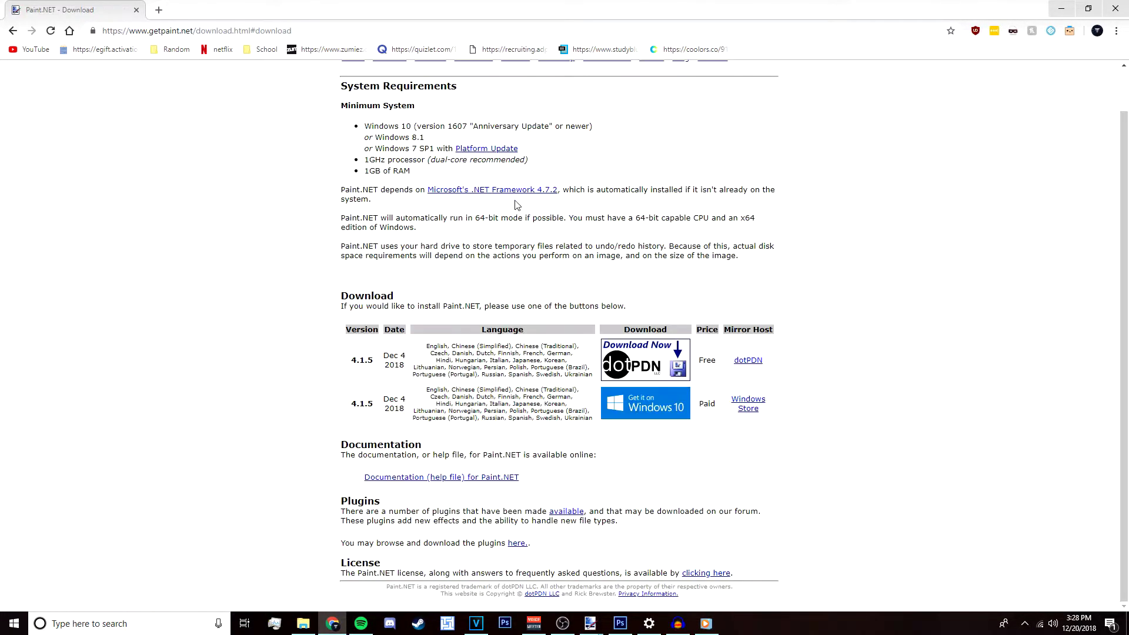
{"action": "left_click", "coordinate": [674, 358]}
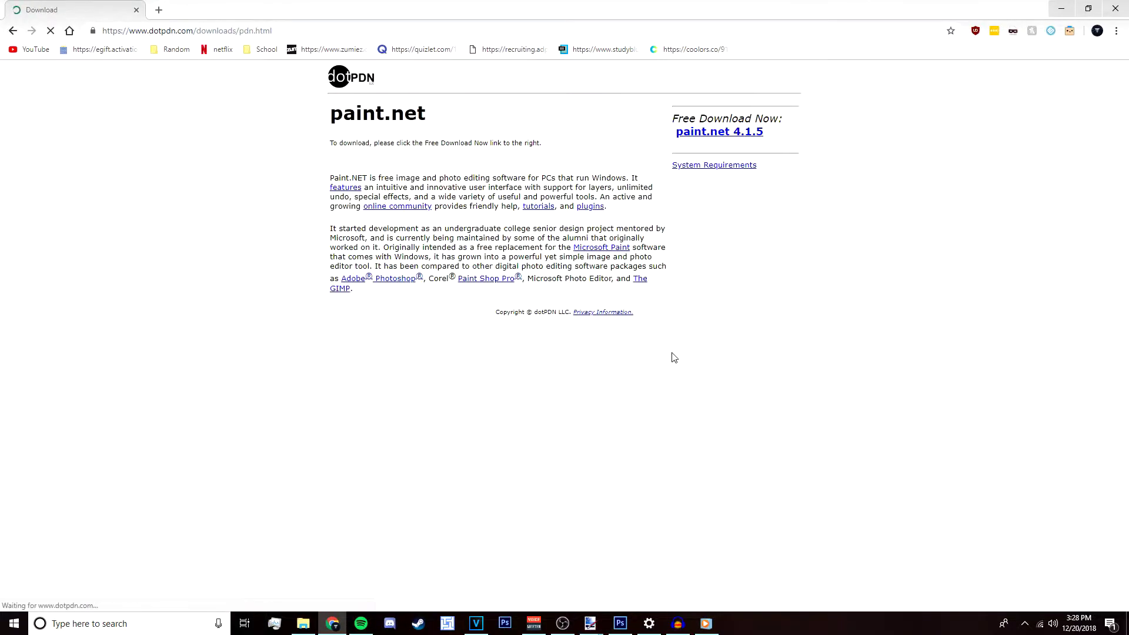
{"action": "left_click", "coordinate": [746, 134]}
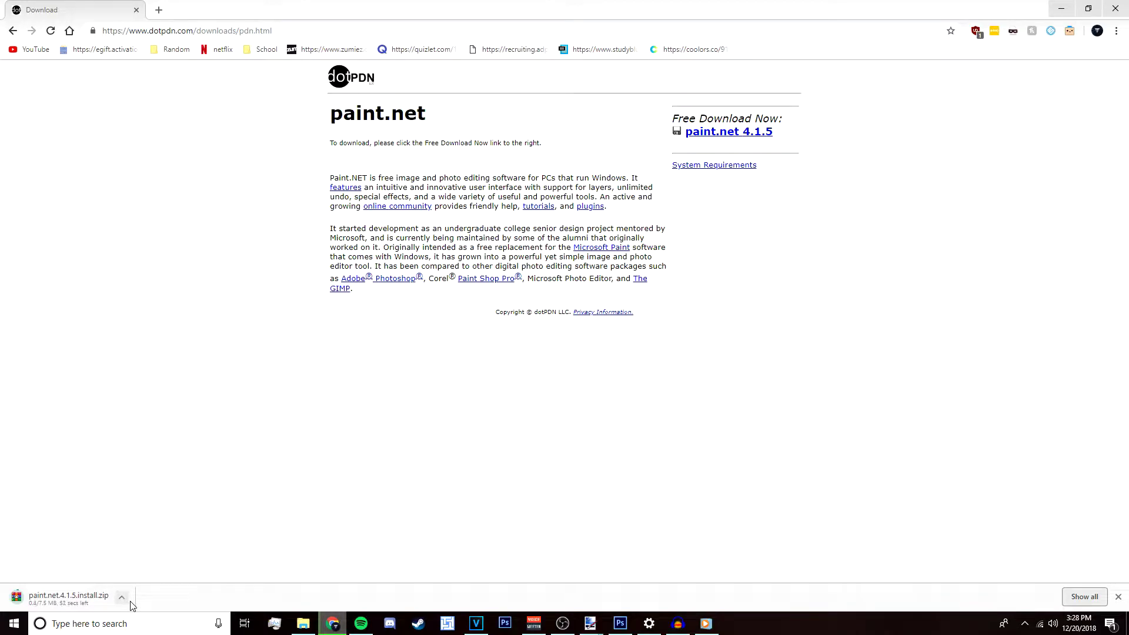
{"action": "left_click", "coordinate": [122, 599]}
{"action": "left_click", "coordinate": [141, 578]}
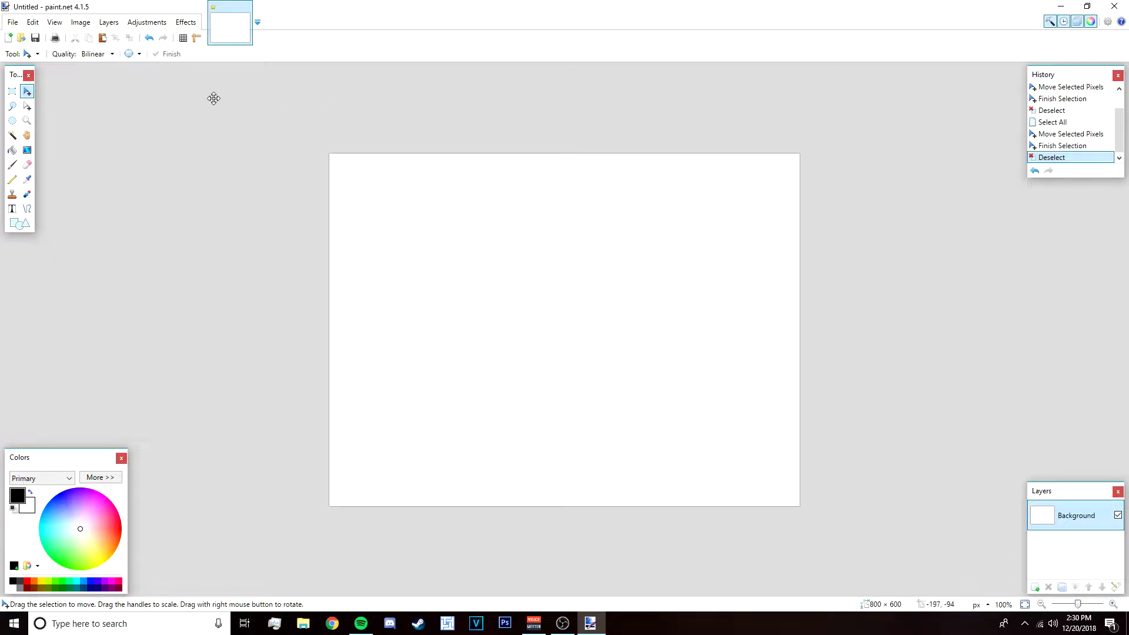
- Create a new image 1000 pixels wide and 1000 pixels high
{"action": "left_click", "coordinate": [12, 22]}
{"action": "left_click", "coordinate": [24, 40]}
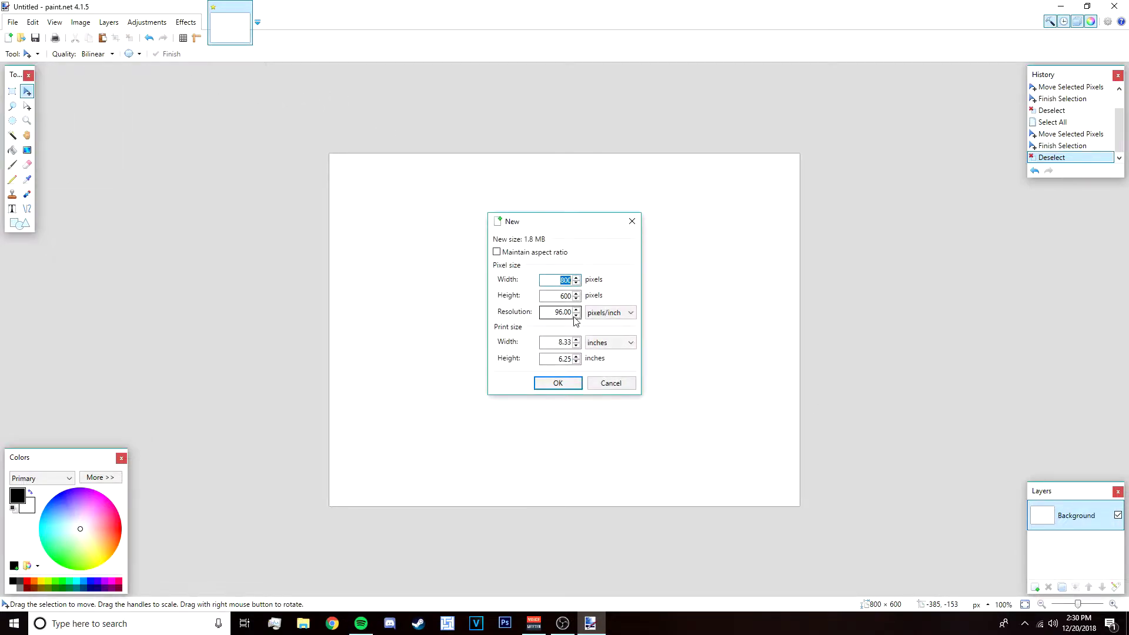
{"action": "type", "text": "1000"}
{"action": "key", "text": "Tab"}
{"action": "type", "text": "1000"}
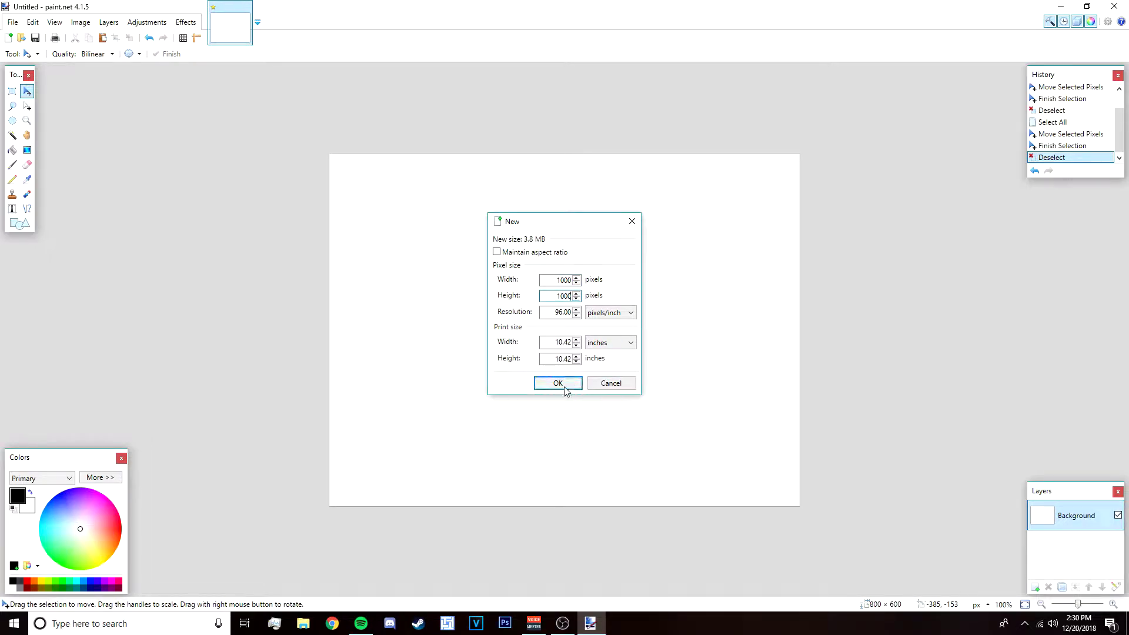
{"action": "left_click", "coordinate": [566, 384]}
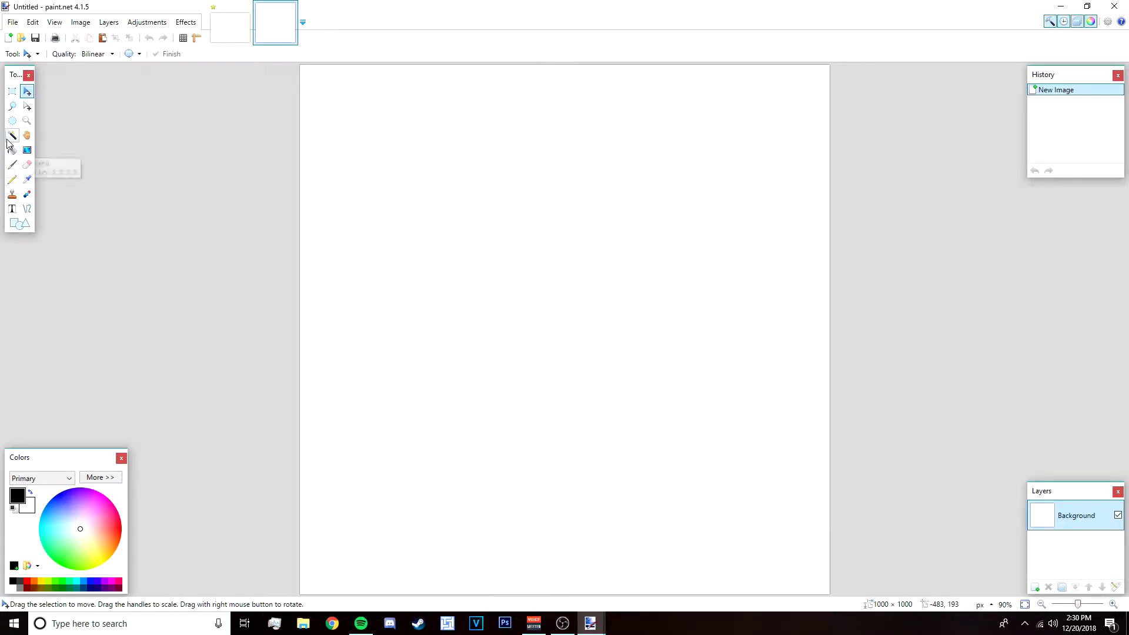
- Select the white canvas with the Magic Wand and cut it, leaving full transparency
{"action": "left_click", "coordinate": [12, 135]}
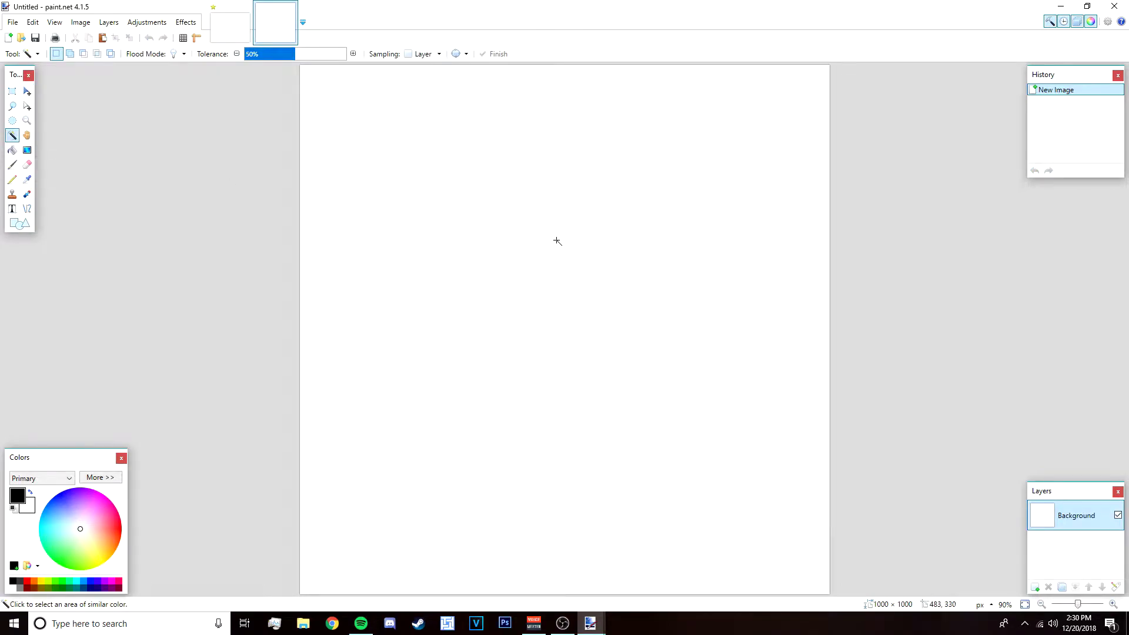
{"action": "left_click", "coordinate": [572, 272]}
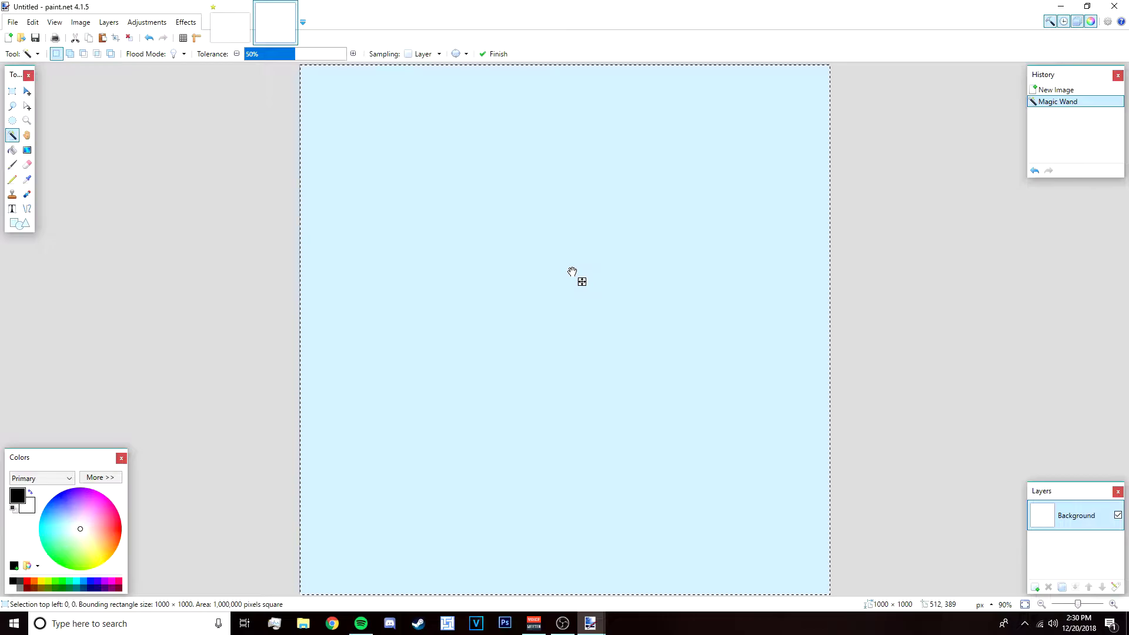
{"action": "key", "text": "ctrl+x"}
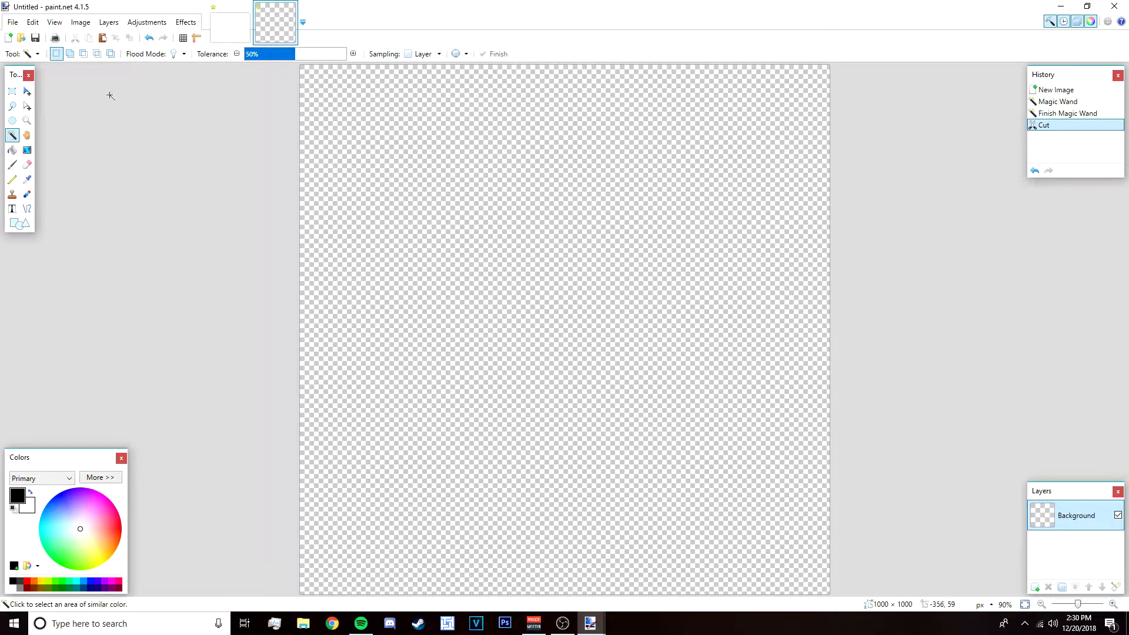
- Open the bape camo wallpaper image from the Downloads folder
{"action": "left_click", "coordinate": [26, 93]}
{"action": "scroll", "coordinate": [649, 274], "scroll_direction": "up", "scroll_amount": 1}
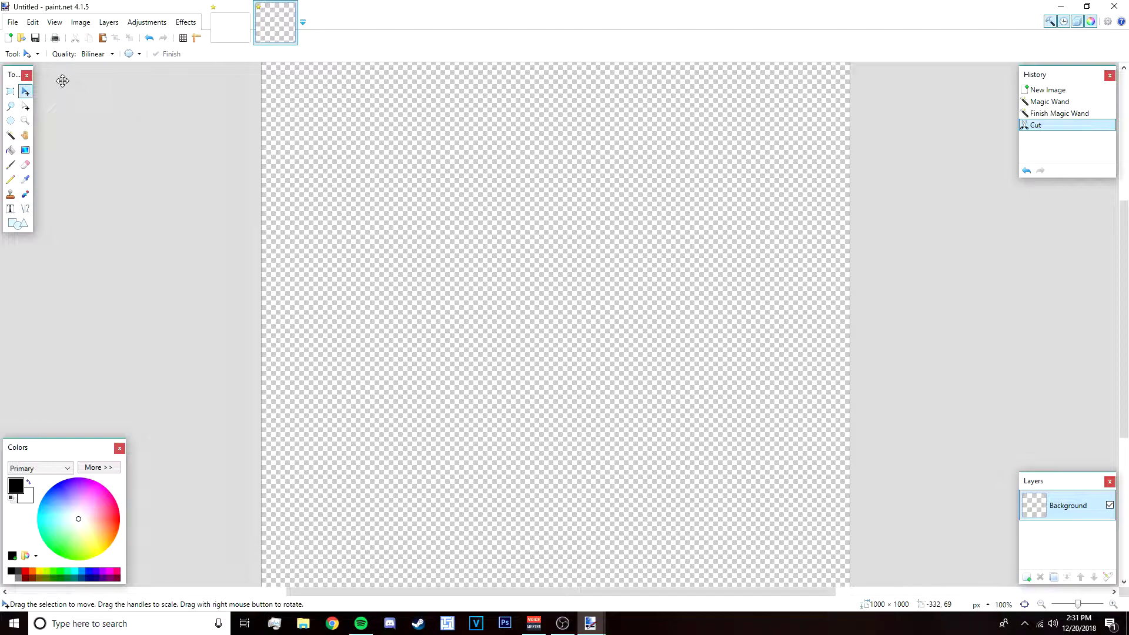
{"action": "left_click", "coordinate": [13, 22]}
{"action": "left_click", "coordinate": [20, 51]}
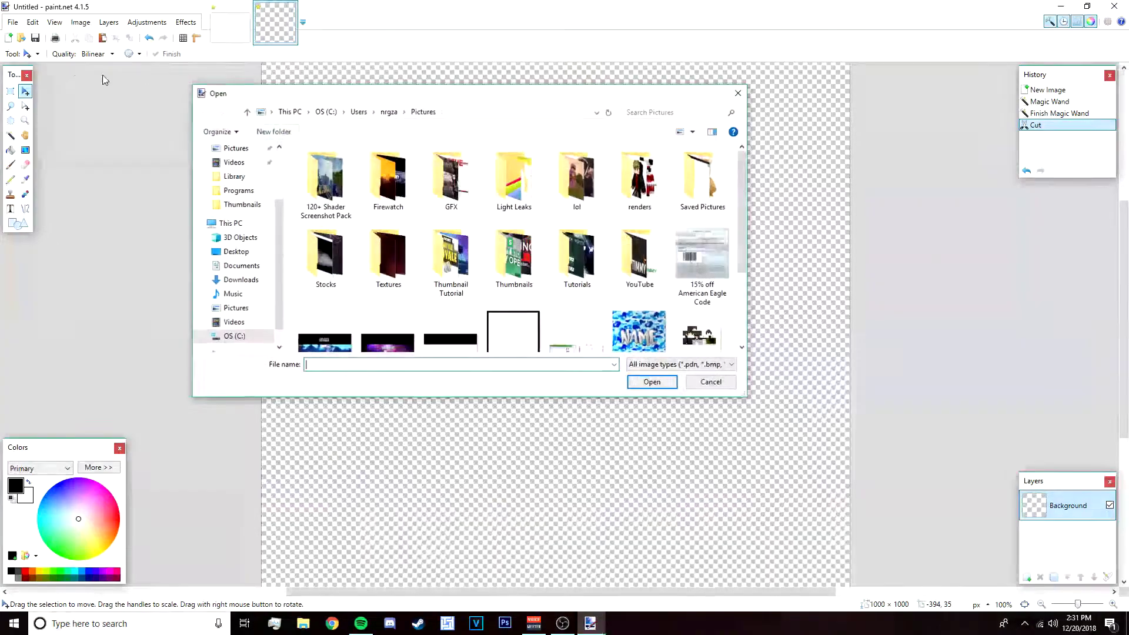
{"action": "left_click", "coordinate": [239, 280]}
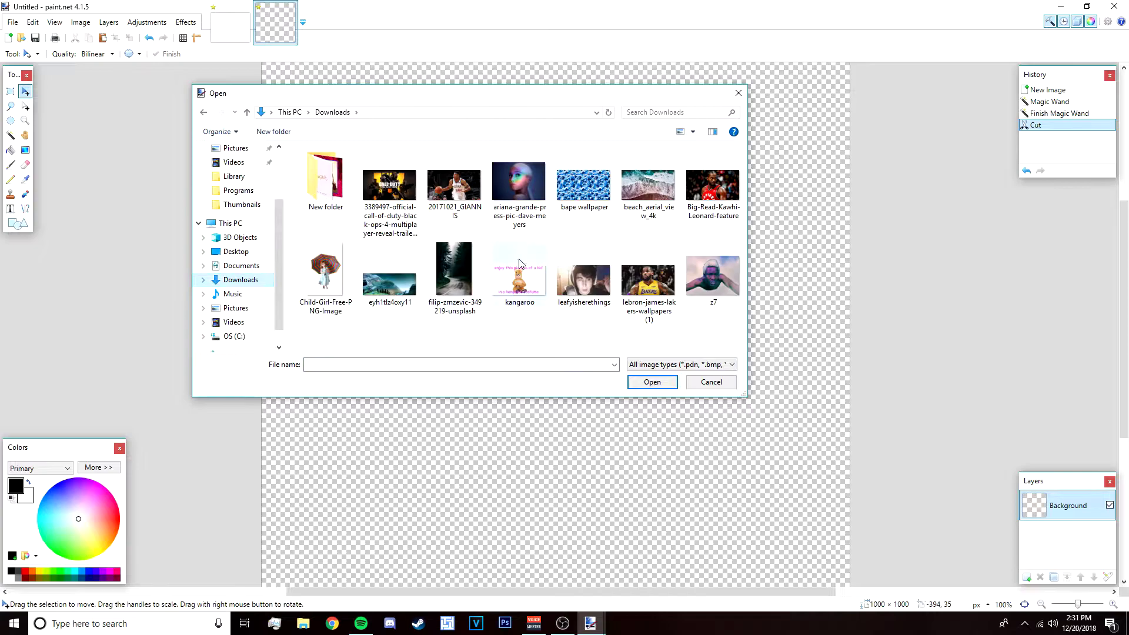
{"action": "left_click", "coordinate": [604, 209]}
{"action": "left_click", "coordinate": [652, 382]}
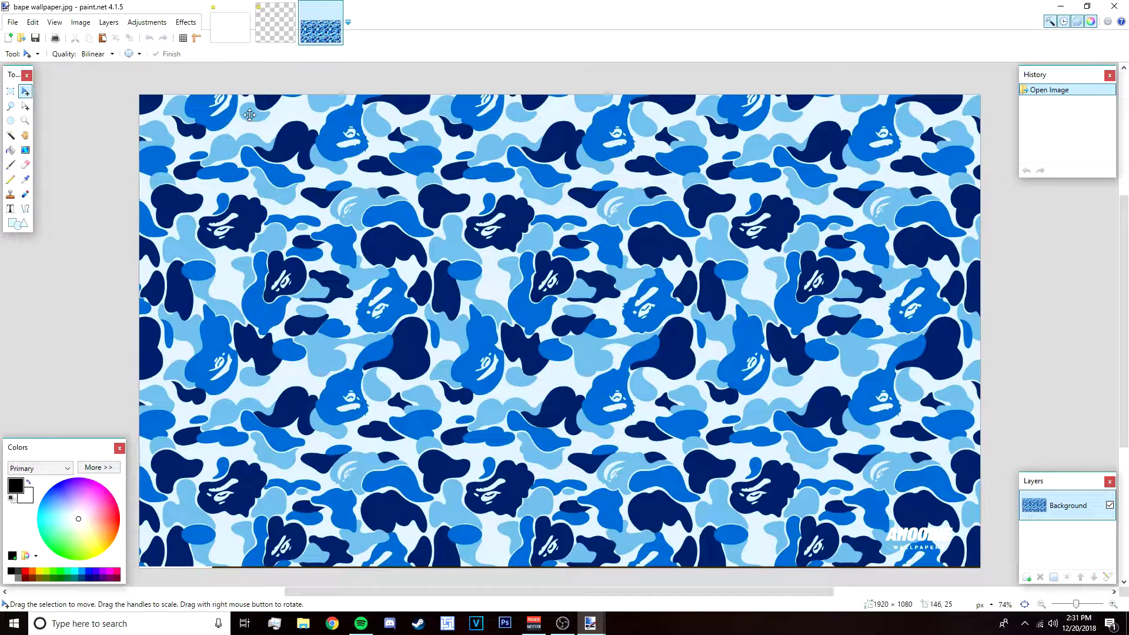
- Copy the wallpaper, close the spare white image unsaved, and paste into the transparent image
{"action": "key", "text": "ctrl+c"}
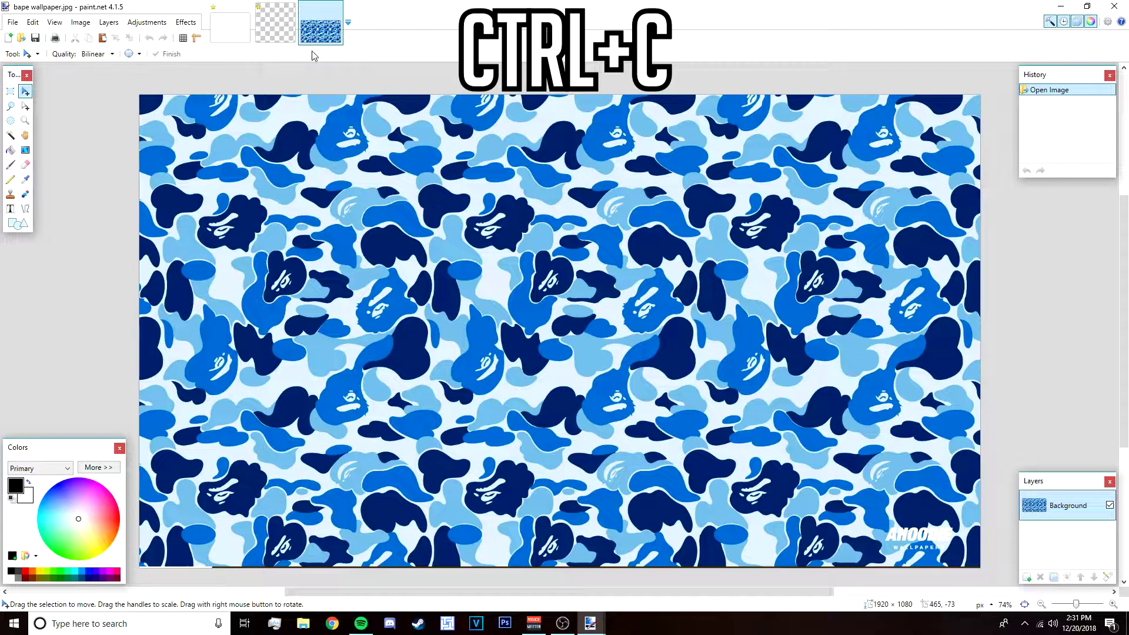
{"action": "left_click", "coordinate": [288, 39]}
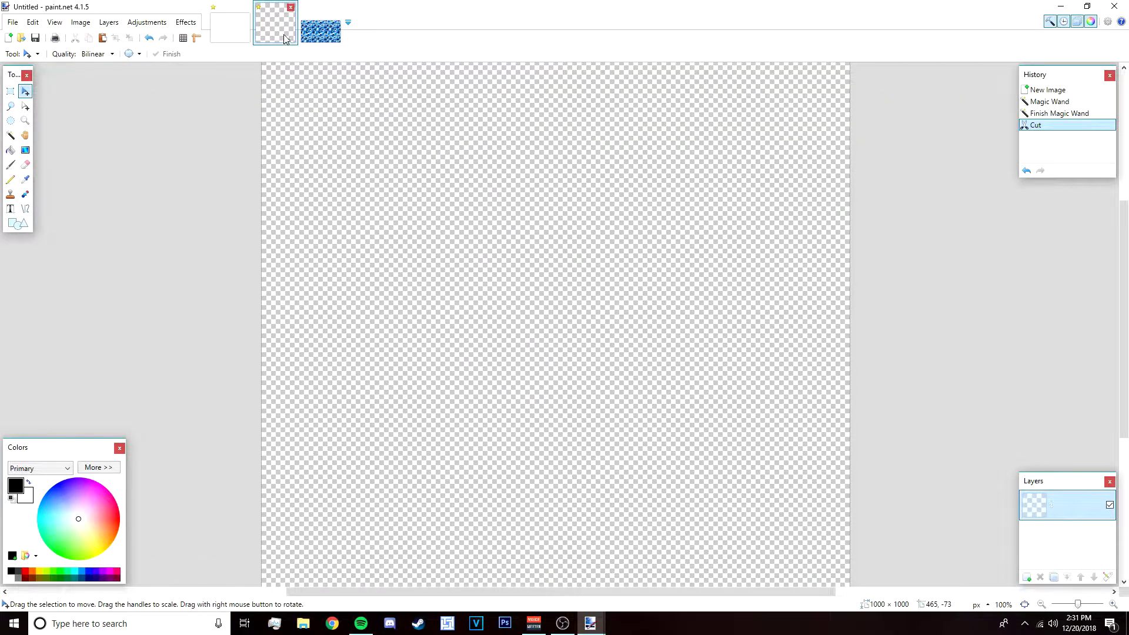
{"action": "left_click", "coordinate": [246, 7]}
{"action": "left_click", "coordinate": [527, 375]}
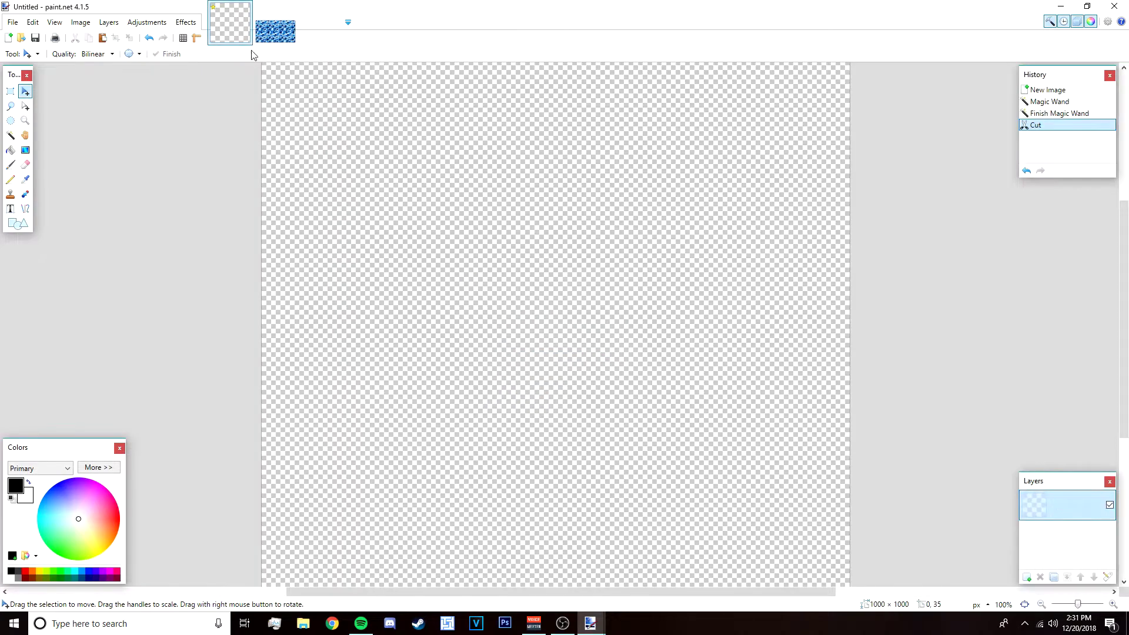
{"action": "key", "text": "ctrl+v"}
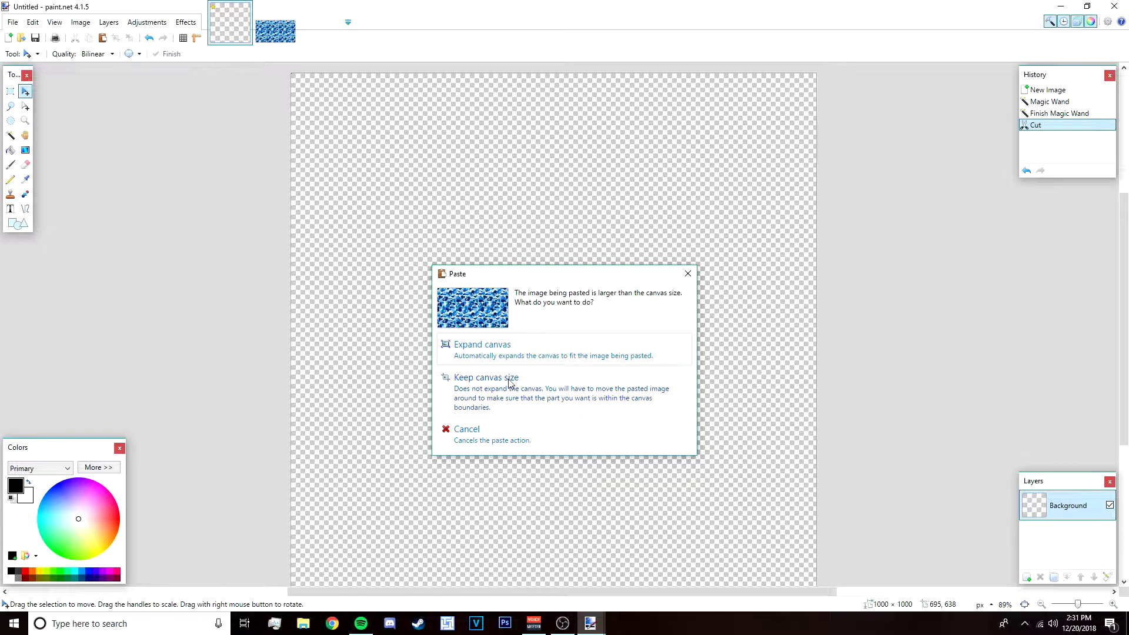
- Paste keeping the 1000×1000 canvas, position the camo, deselect, and add a new Layer 2
{"action": "left_click", "coordinate": [547, 391]}
{"action": "left_click_drag", "start_coordinate": [748, 433], "coordinate": [625, 424]}
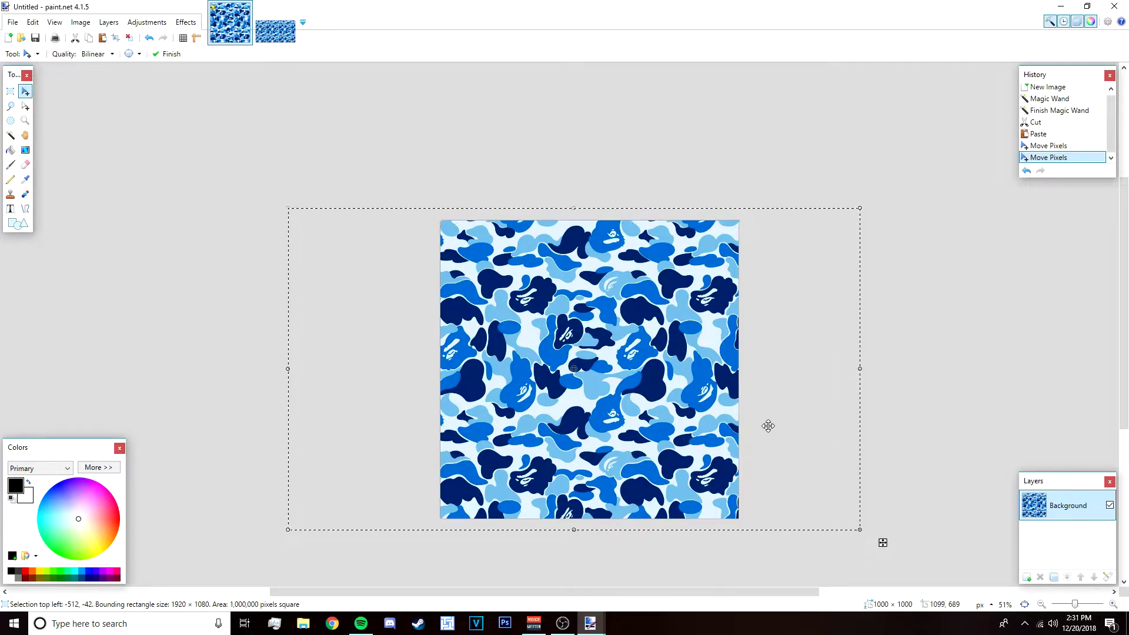
{"action": "left_click_drag", "start_coordinate": [766, 425], "coordinate": [784, 424]}
{"action": "left_click_drag", "start_coordinate": [538, 386], "coordinate": [540, 386]}
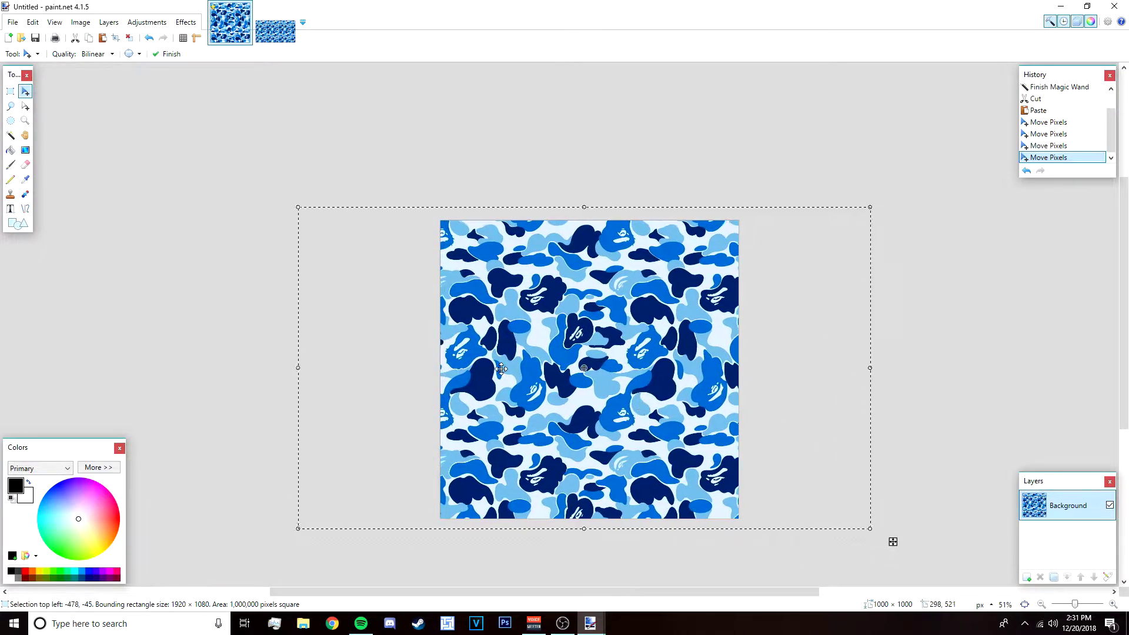
{"action": "left_click", "coordinate": [129, 38]}
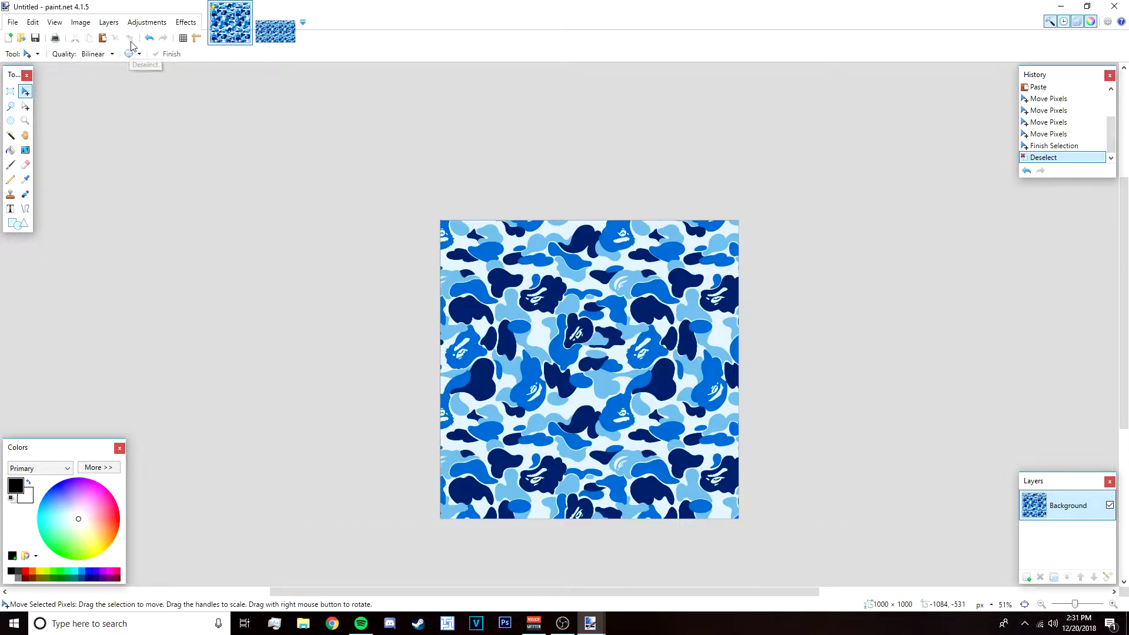
{"action": "left_click", "coordinate": [1026, 577]}
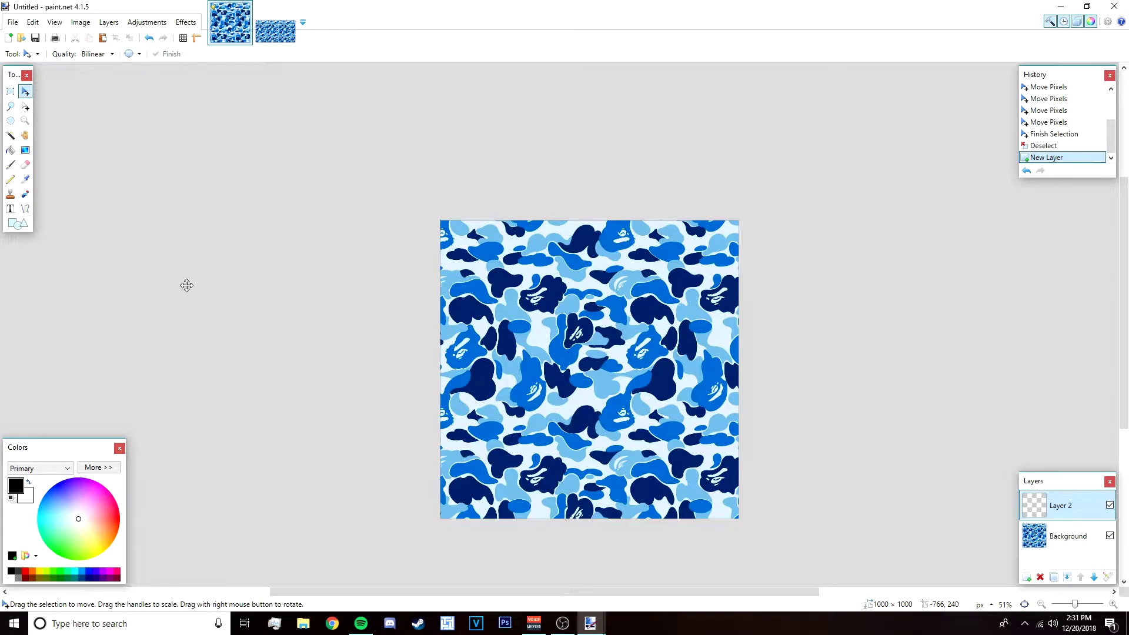
- Place a text cursor on the canvas and set the font to Surfing Capital, size 288
{"action": "left_click", "coordinate": [10, 210]}
{"action": "left_click", "coordinate": [500, 377]}
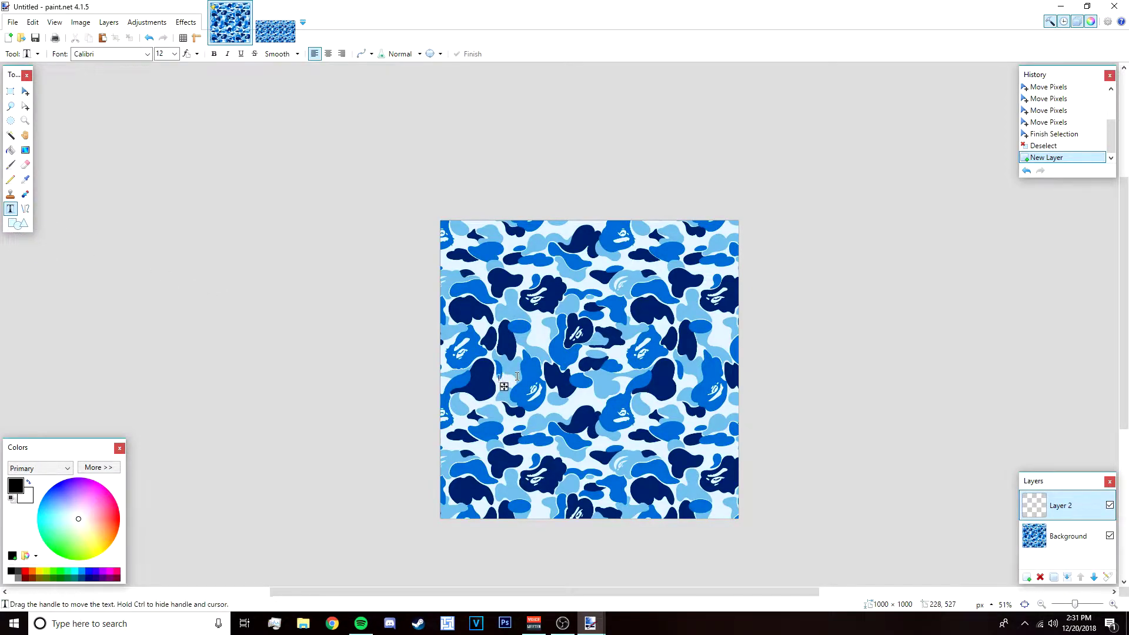
{"action": "left_click", "coordinate": [148, 54]}
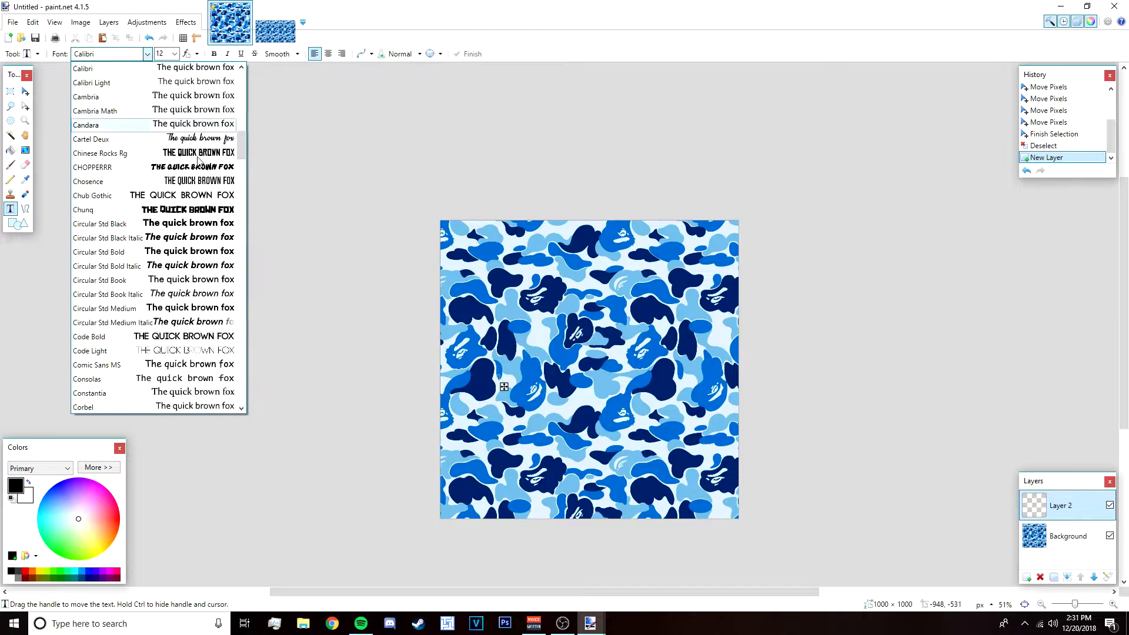
{"action": "left_click_drag", "start_coordinate": [243, 159], "coordinate": [242, 365]}
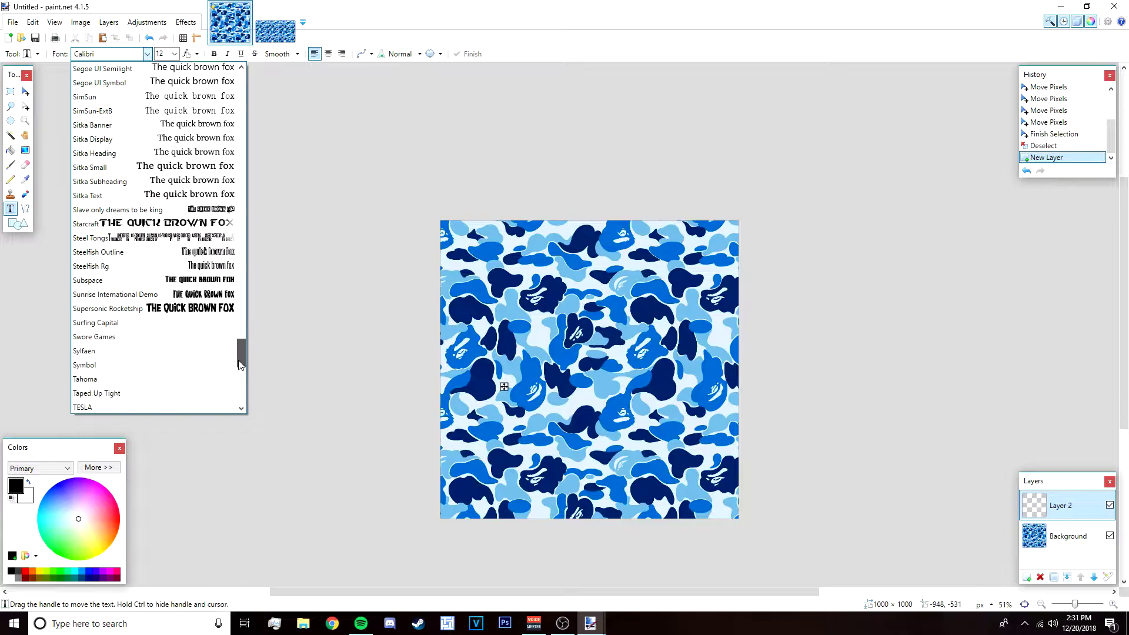
{"action": "left_click", "coordinate": [212, 334]}
{"action": "left_click", "coordinate": [113, 54]}
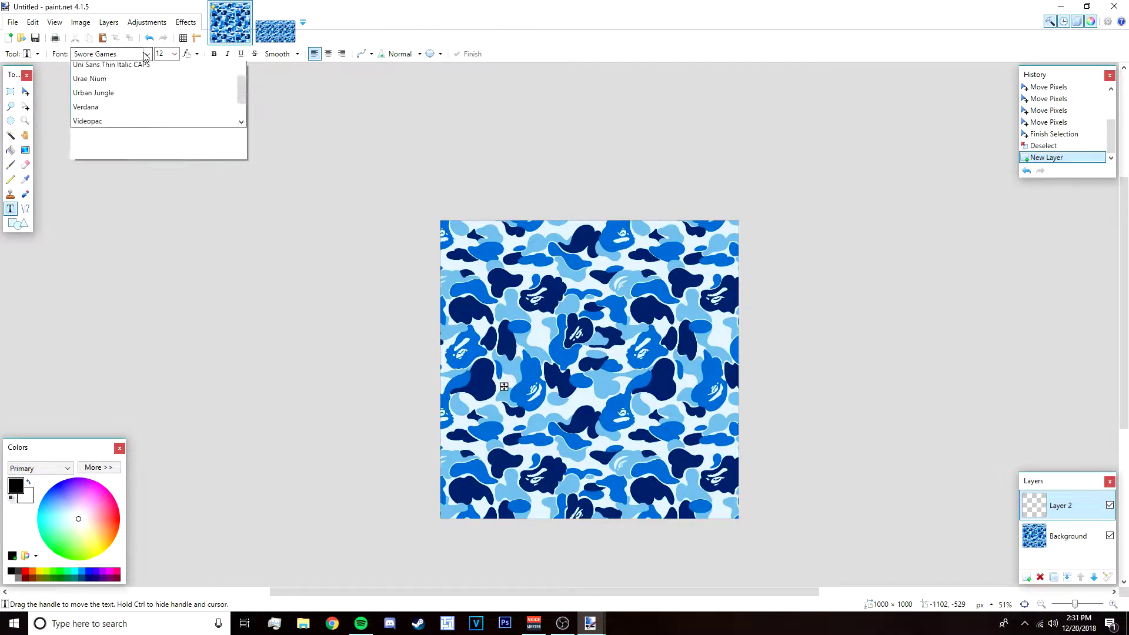
{"action": "scroll", "coordinate": [138, 102], "scroll_direction": "up", "scroll_amount": 1}
{"action": "left_click", "coordinate": [137, 99]}
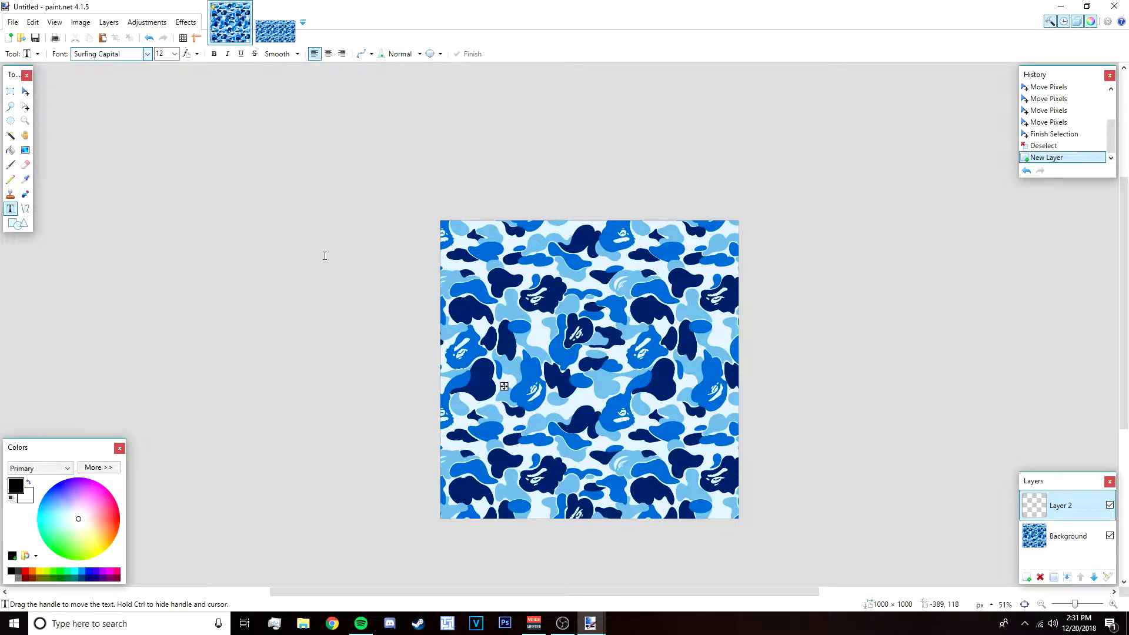
{"action": "left_click", "coordinate": [174, 54]}
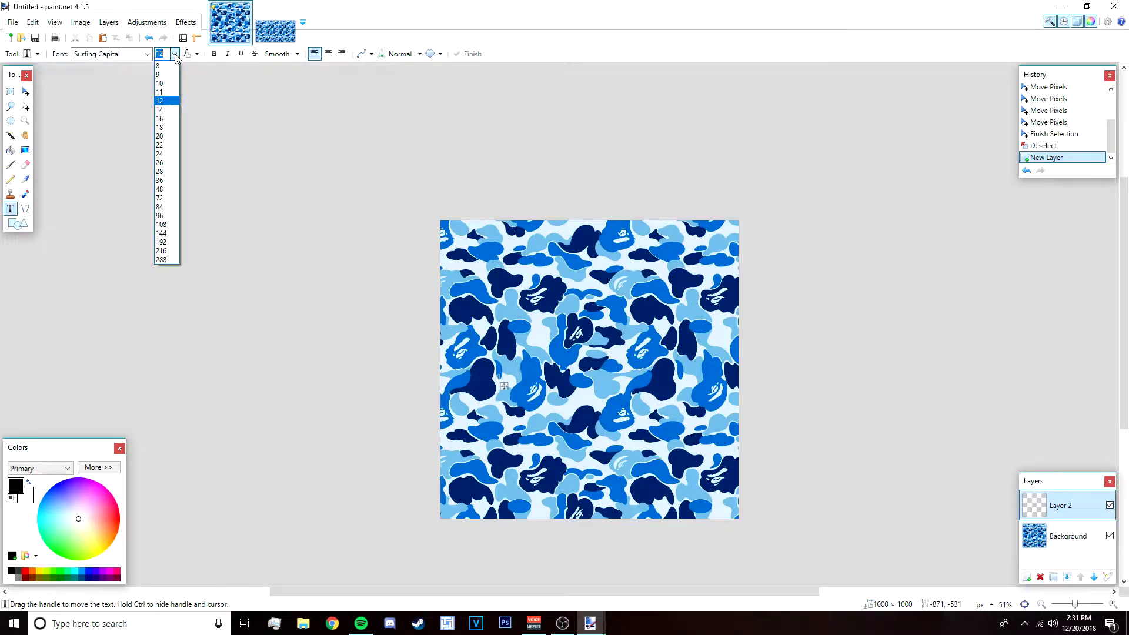
{"action": "left_click", "coordinate": [166, 265]}
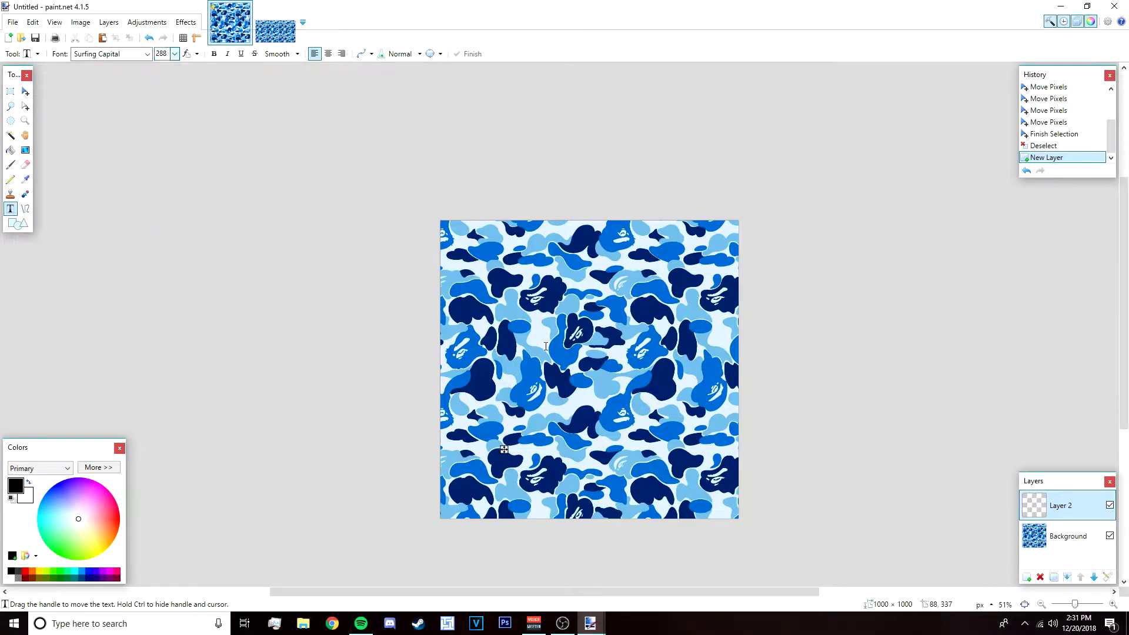
{"action": "double_click", "coordinate": [166, 54]}
- Enter the TIMMY text in white, with the font size changed to 216
{"action": "type", "text": "350"}
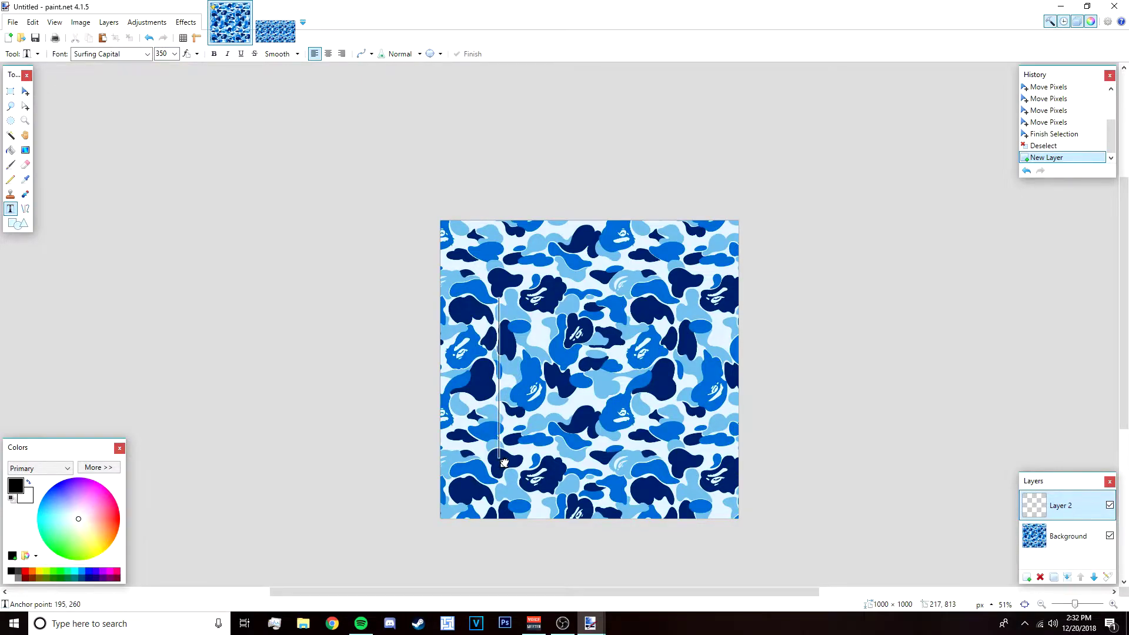
{"action": "left_click_drag", "start_coordinate": [504, 464], "coordinate": [490, 451]}
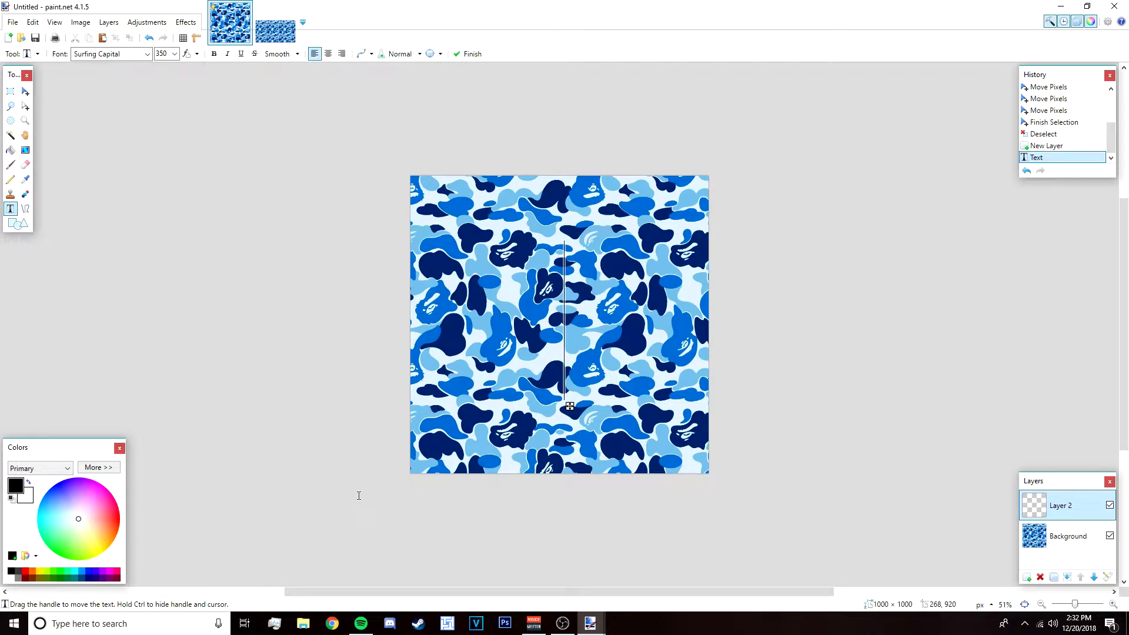
{"action": "type", "text": "ee"}
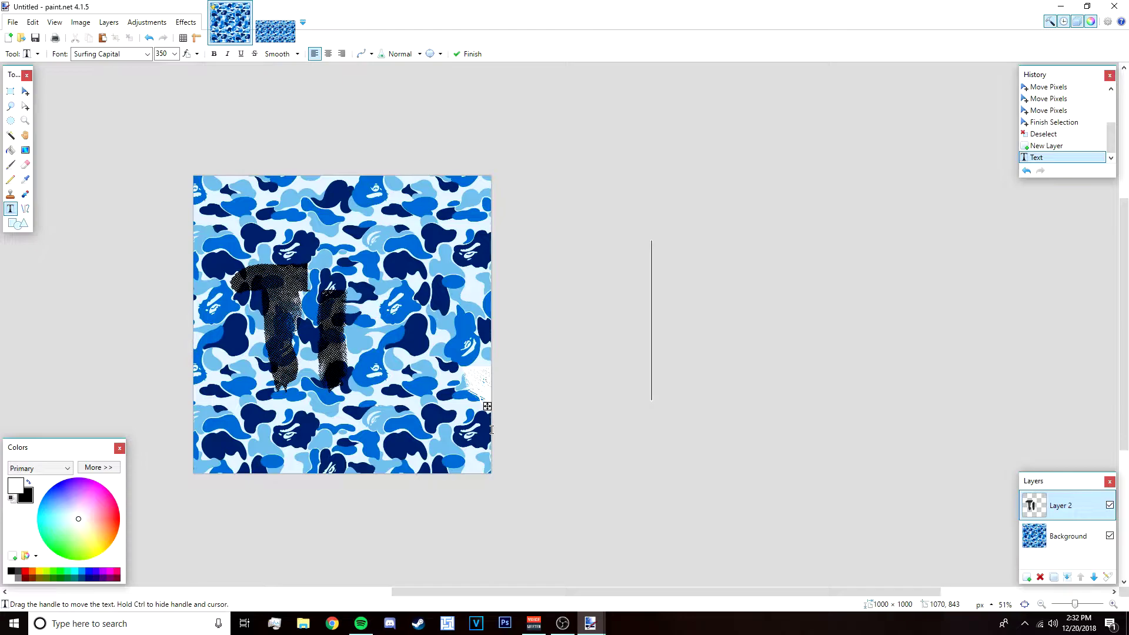
{"action": "key", "text": "ctrl+minus"}
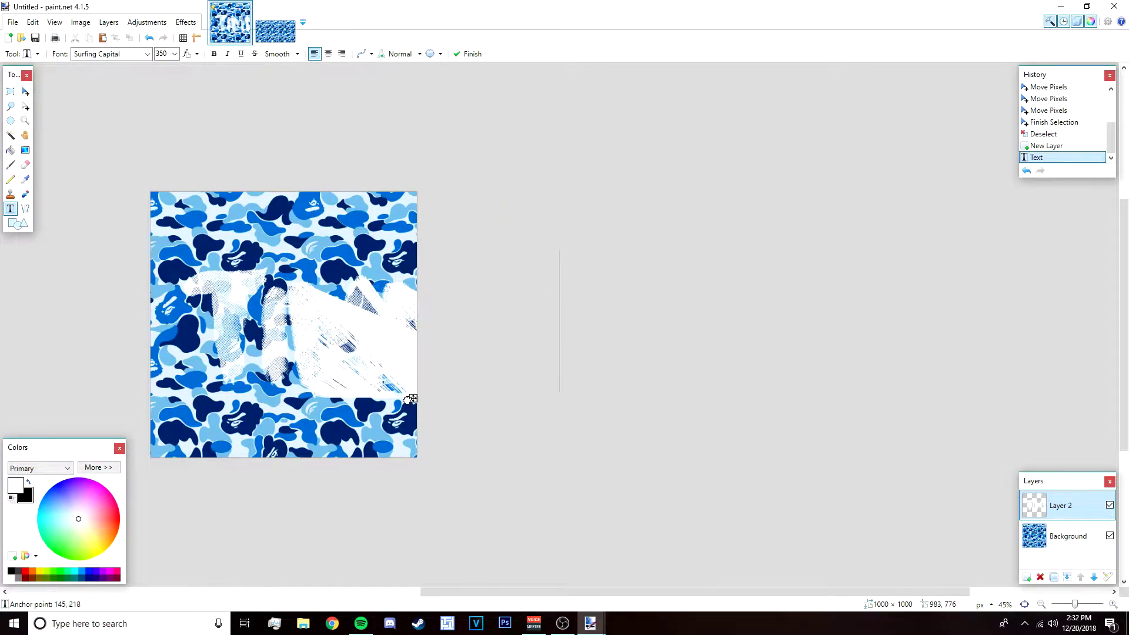
{"action": "key", "text": "BackSpace"}
- Move TIMMY toward the canvas middle and centre it both ways with Object Align
{"action": "scroll", "coordinate": [555, 326], "scroll_direction": "down", "scroll_amount": 2}
{"action": "scroll", "coordinate": [556, 326], "scroll_direction": "up", "scroll_amount": 1}
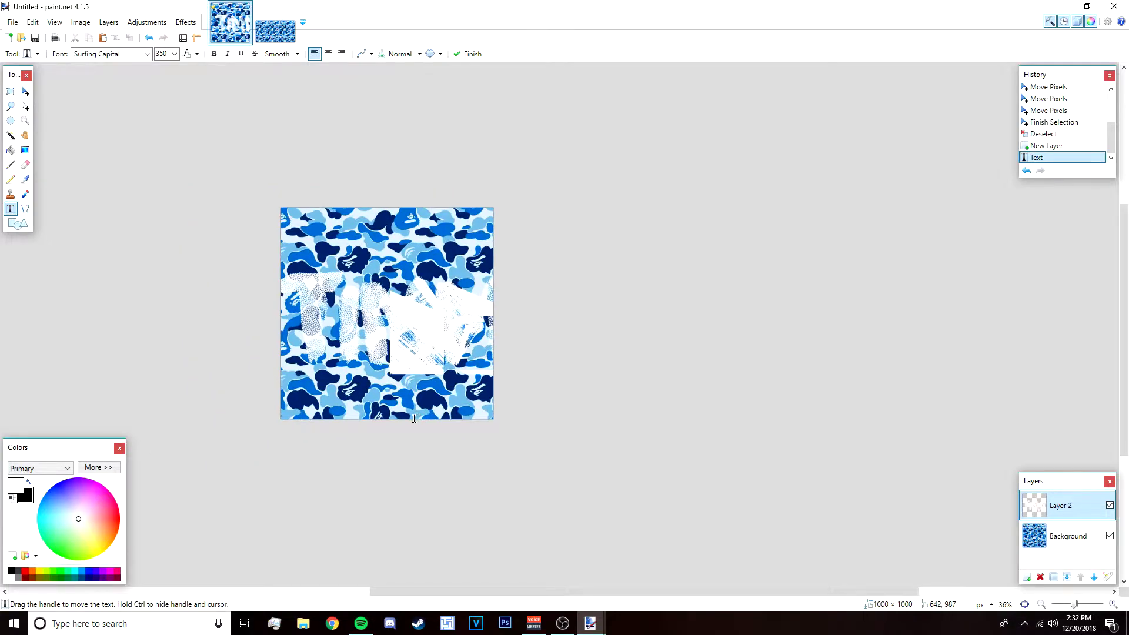
{"action": "left_click_drag", "start_coordinate": [462, 394], "coordinate": [395, 408]}
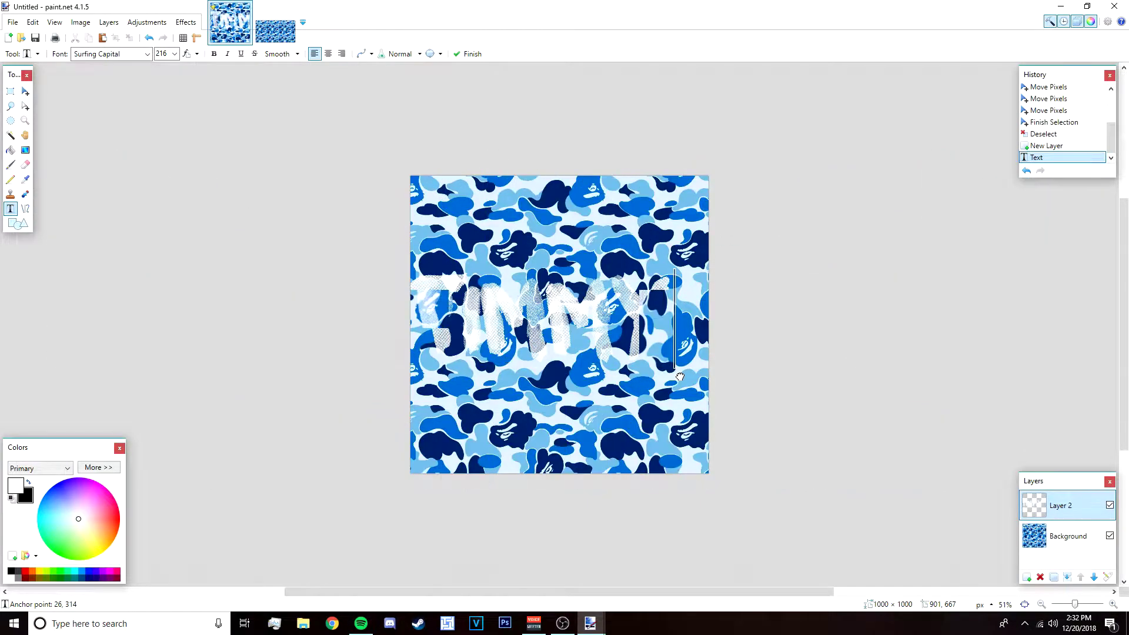
{"action": "left_click", "coordinate": [341, 254]}
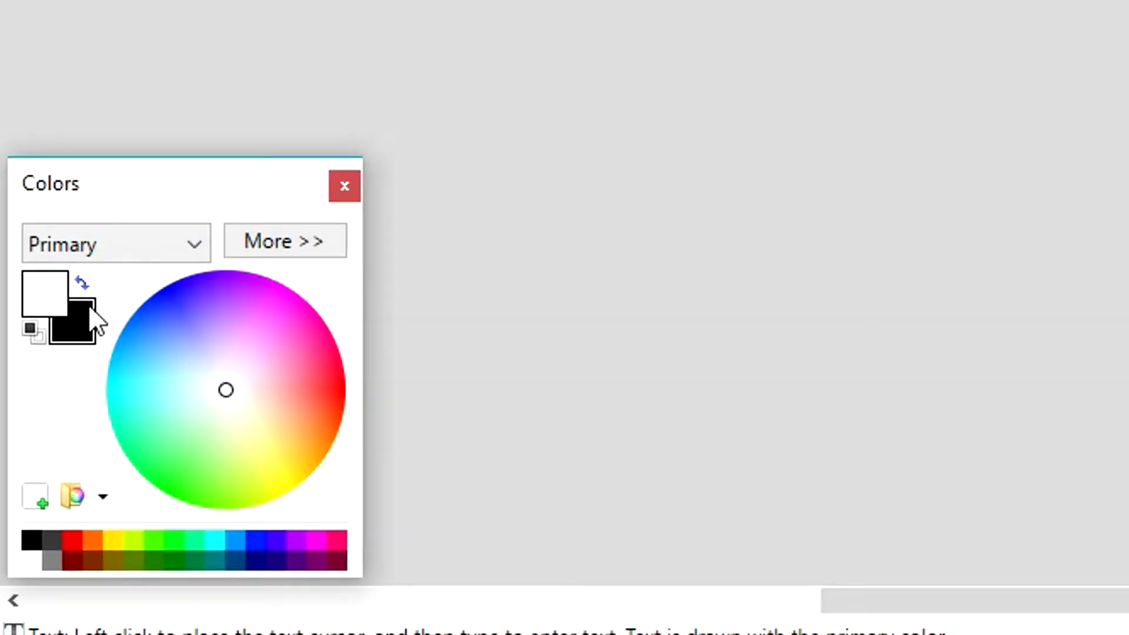
- Swap the primary and secondary colours and pick the grey palette swatch
{"action": "key", "text": "x"}
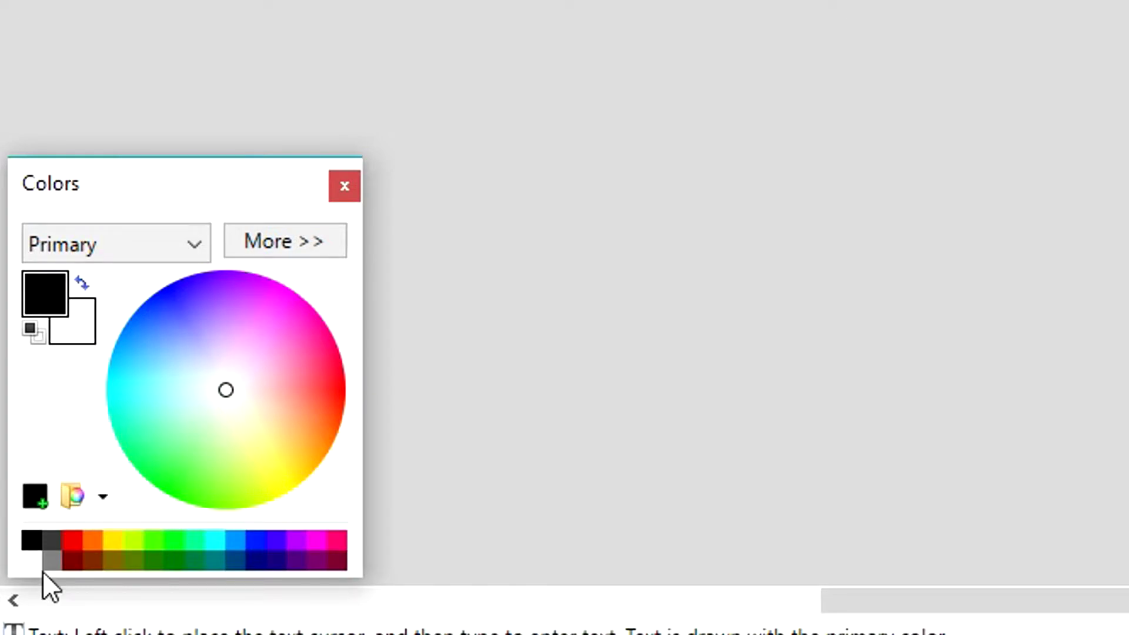
{"action": "left_click", "coordinate": [44, 568]}
- Make white primary and grey secondary, then Magic Wand-select all the TIMMY letters
{"action": "left_click", "coordinate": [82, 283]}
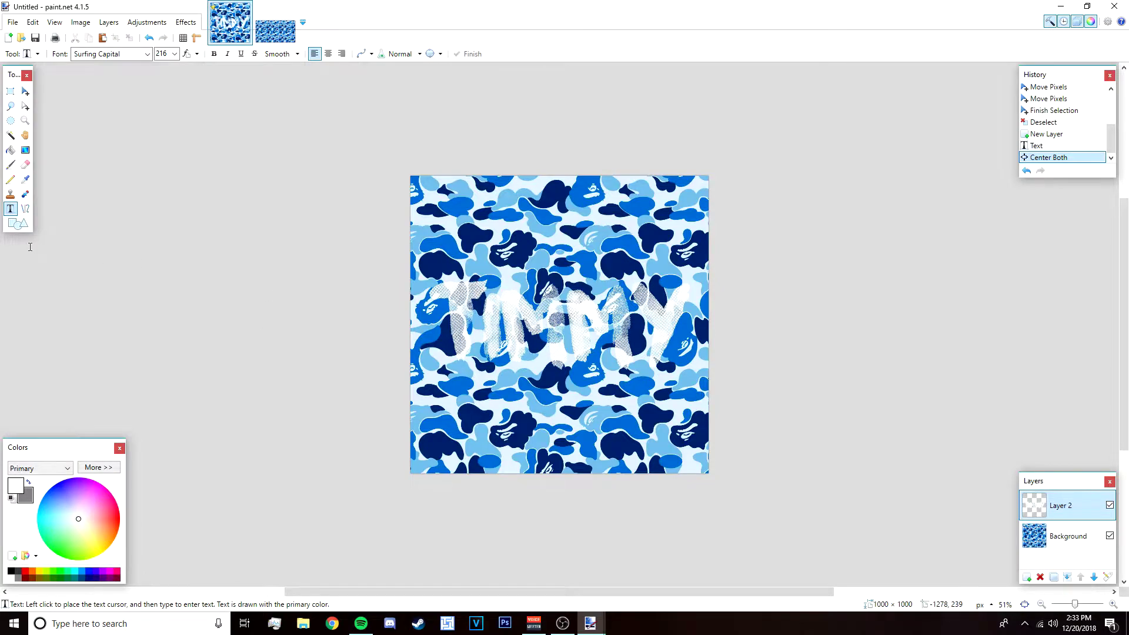
{"action": "left_click", "coordinate": [11, 135]}
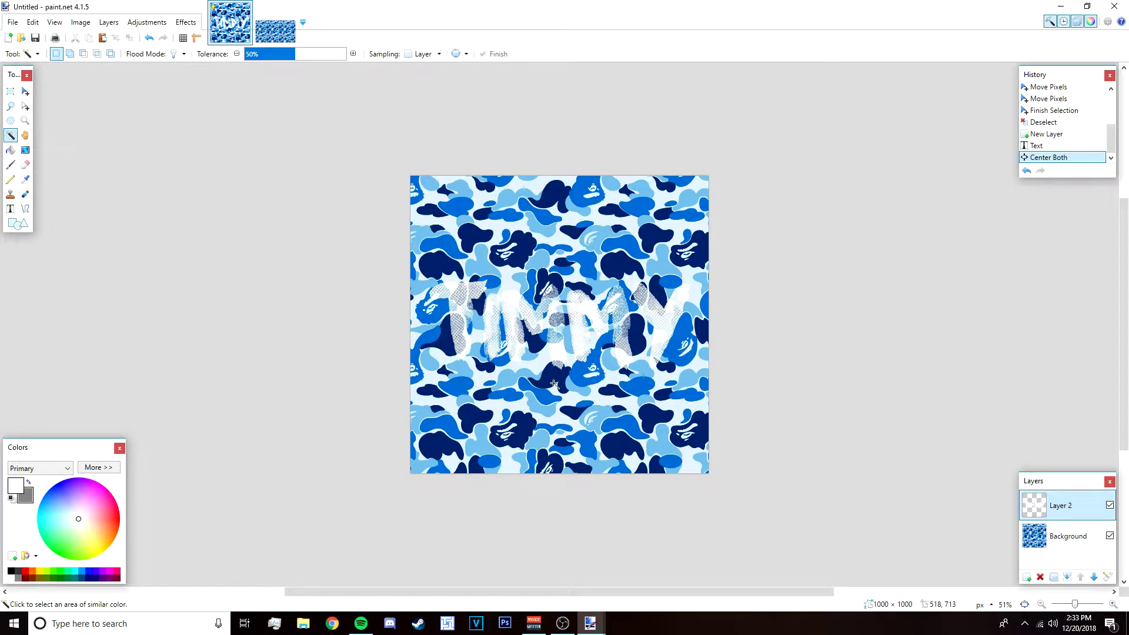
{"action": "scroll", "coordinate": [554, 384], "scroll_direction": "up", "scroll_amount": 5}
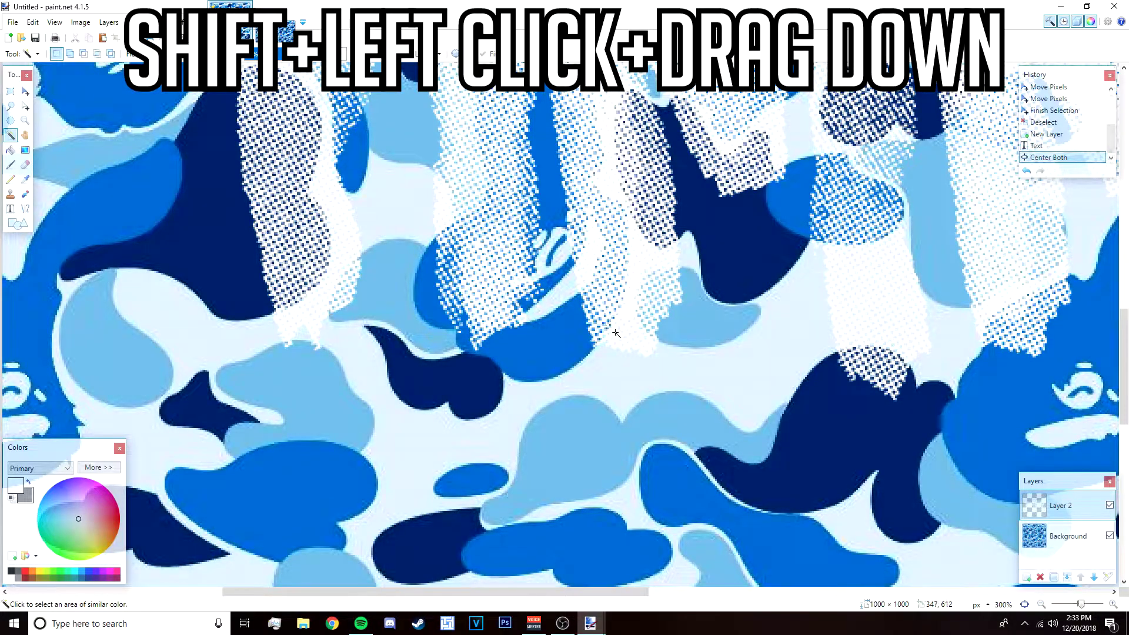
{"action": "left_click_drag", "start_coordinate": [615, 334], "coordinate": [667, 372]}
{"action": "scroll", "coordinate": [668, 373], "scroll_direction": "down", "scroll_amount": 5}
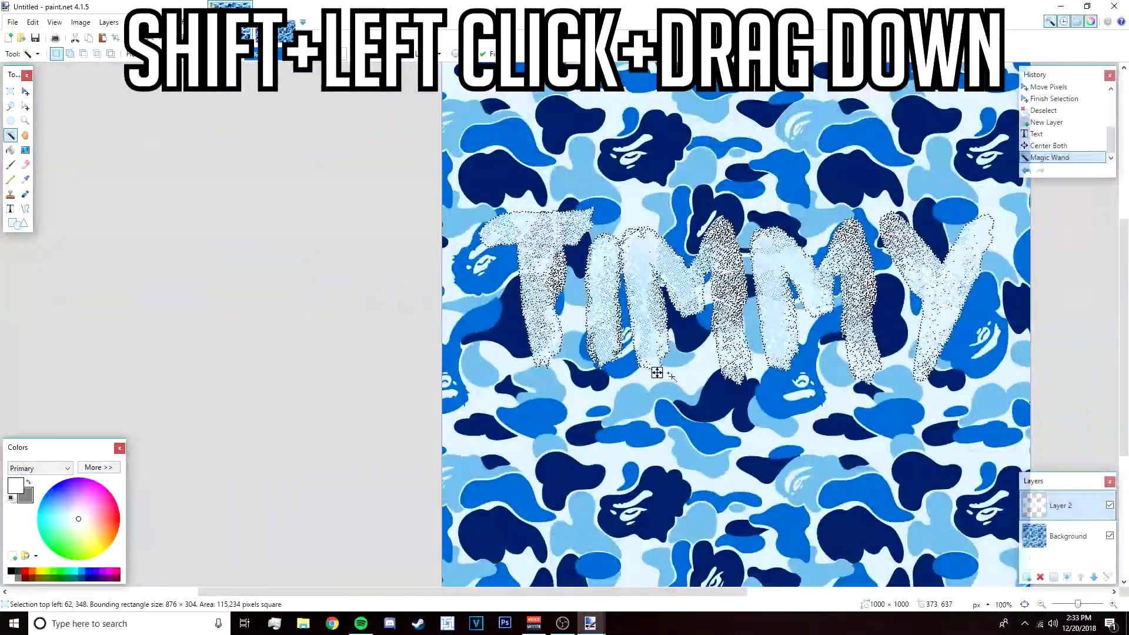
{"action": "scroll", "coordinate": [659, 374], "scroll_direction": "down", "scroll_amount": 2}
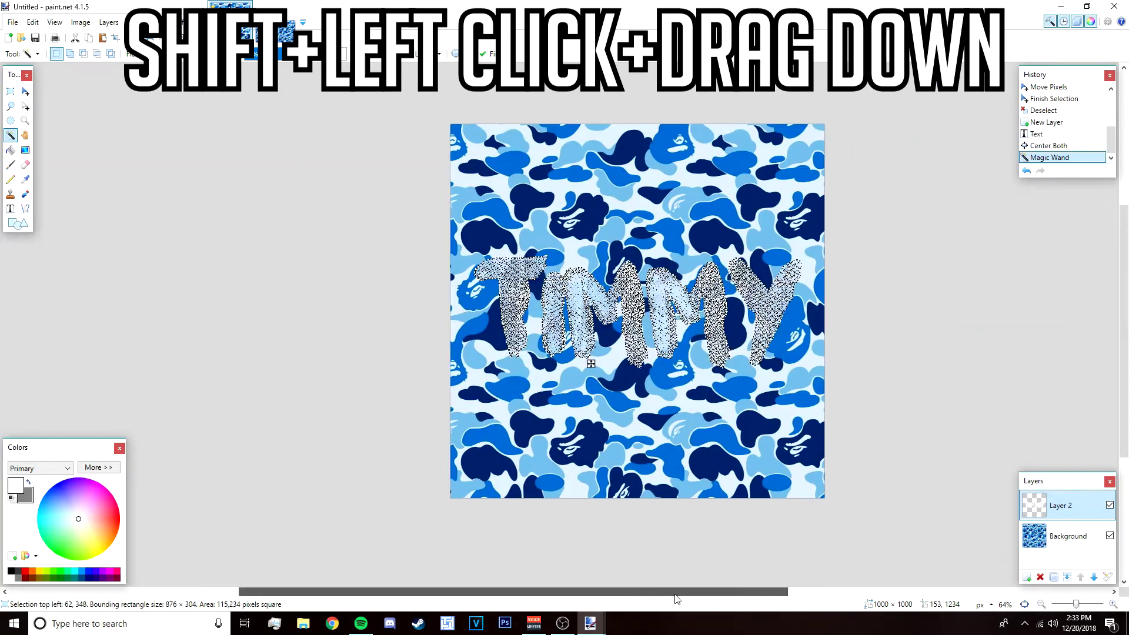
{"action": "left_click_drag", "start_coordinate": [676, 593], "coordinate": [740, 593]}
- Drag a top-to-bottom white-to-grey gradient over the letters and clear the selection
{"action": "key", "text": "g"}
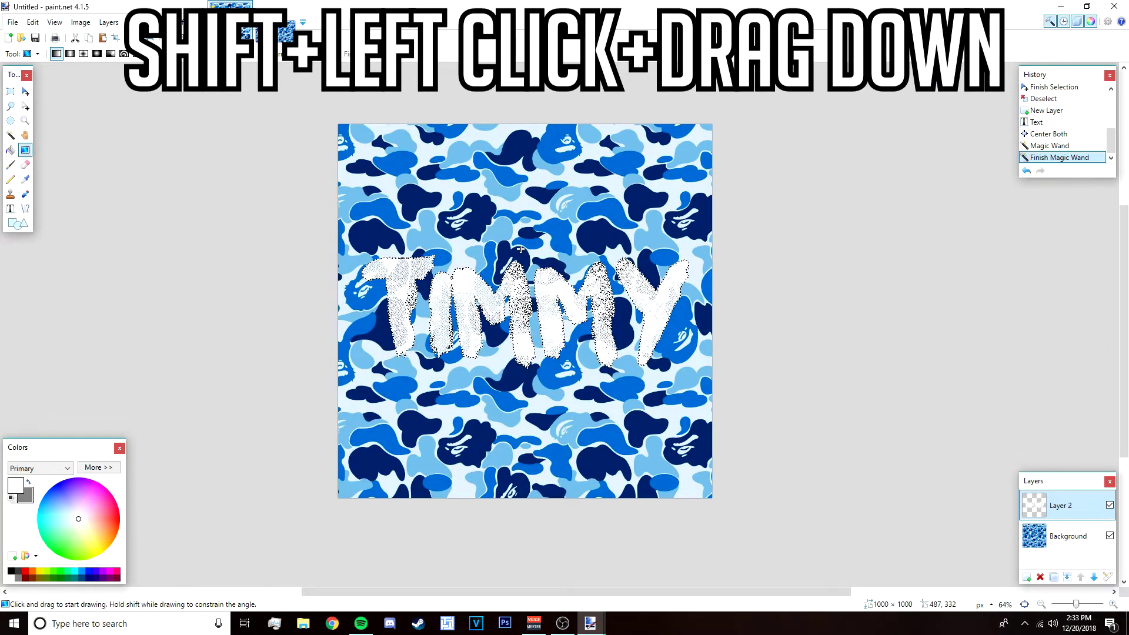
{"action": "left_click_drag", "start_coordinate": [521, 250], "coordinate": [526, 370]}
{"action": "left_click_drag", "start_coordinate": [520, 249], "coordinate": [522, 249]}
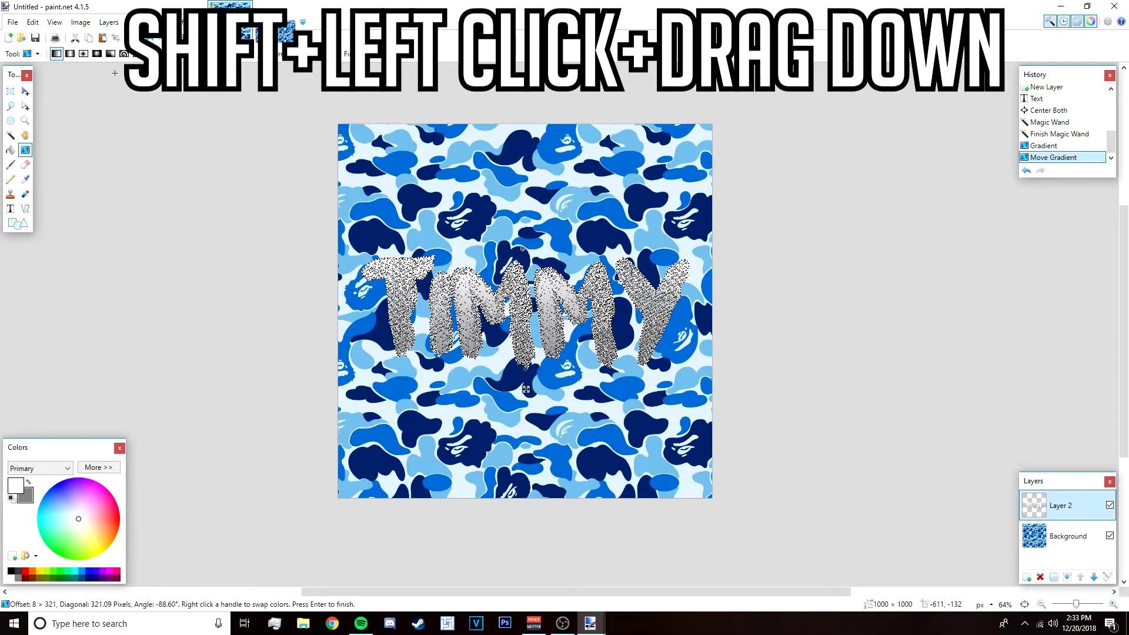
{"action": "key", "text": "ctrl+d"}
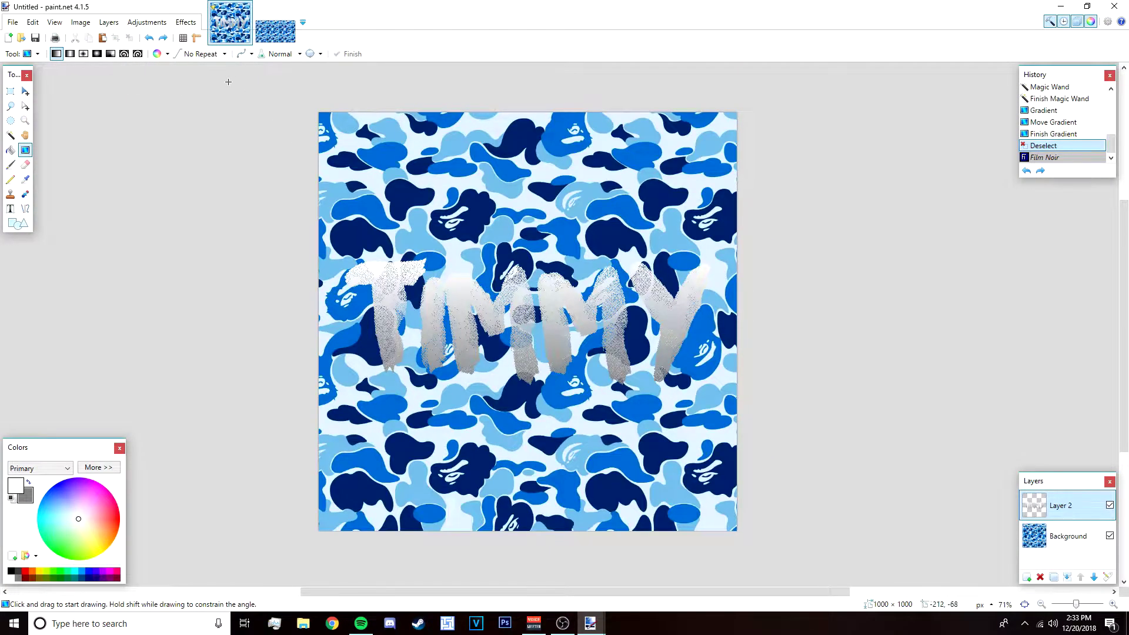
- Apply a Glow with radius 17 and brightness -61 to the TIMMY letters
{"action": "left_click", "coordinate": [186, 21]}
{"action": "mouse_move", "coordinate": [297, 286]}
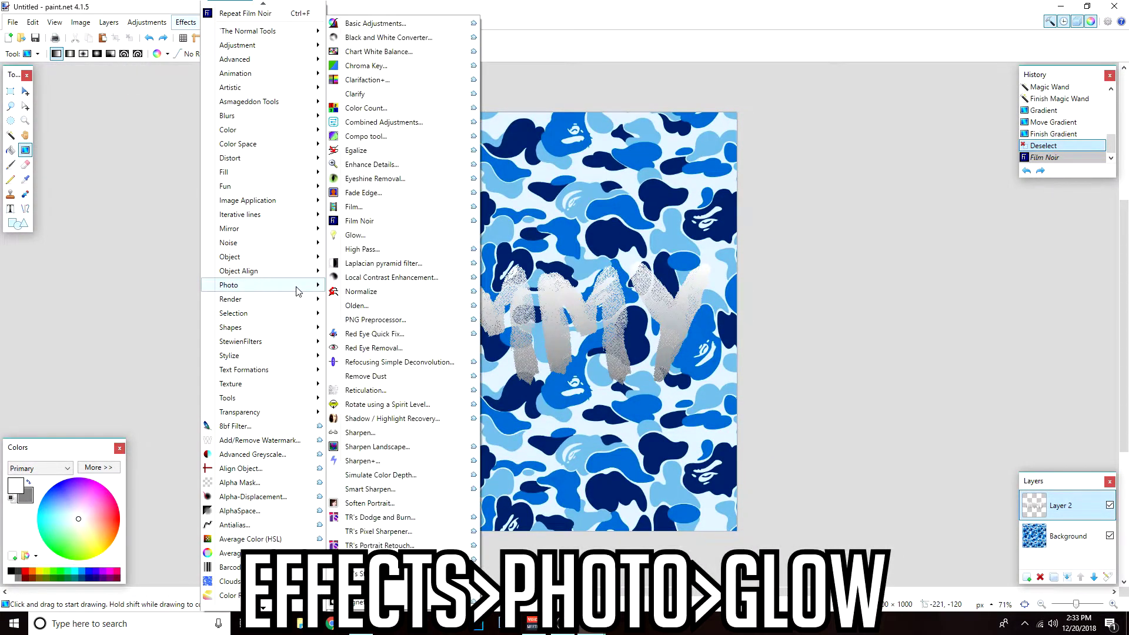
{"action": "left_click", "coordinate": [372, 241]}
{"action": "left_click_drag", "start_coordinate": [525, 256], "coordinate": [723, 156]}
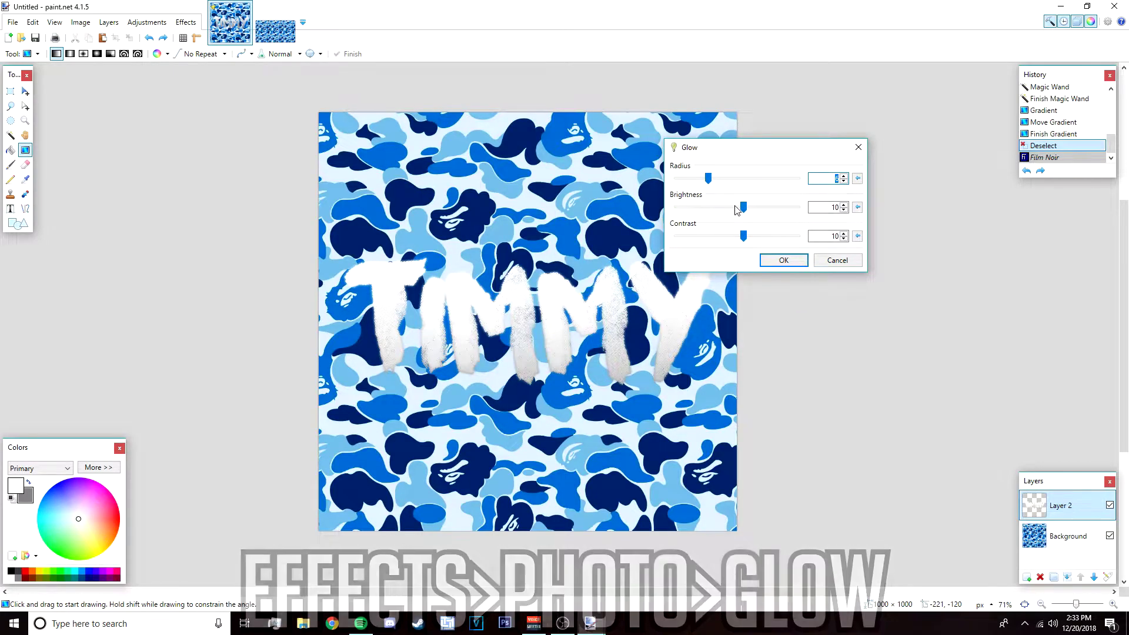
{"action": "left_click_drag", "start_coordinate": [742, 207], "coordinate": [798, 179]}
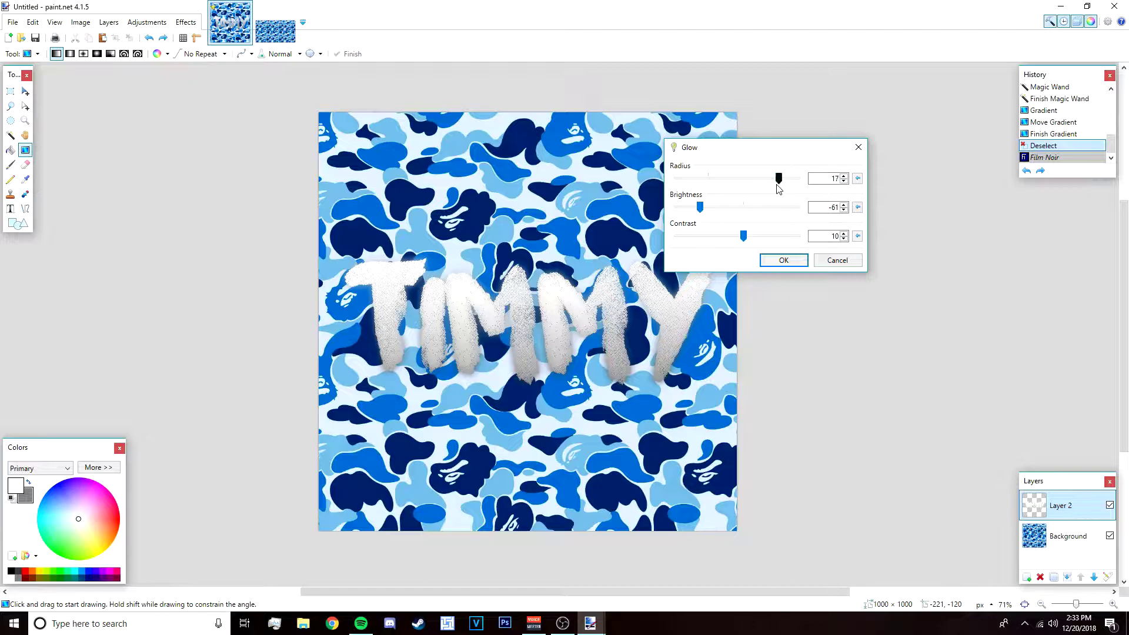
{"action": "left_click", "coordinate": [784, 260]}
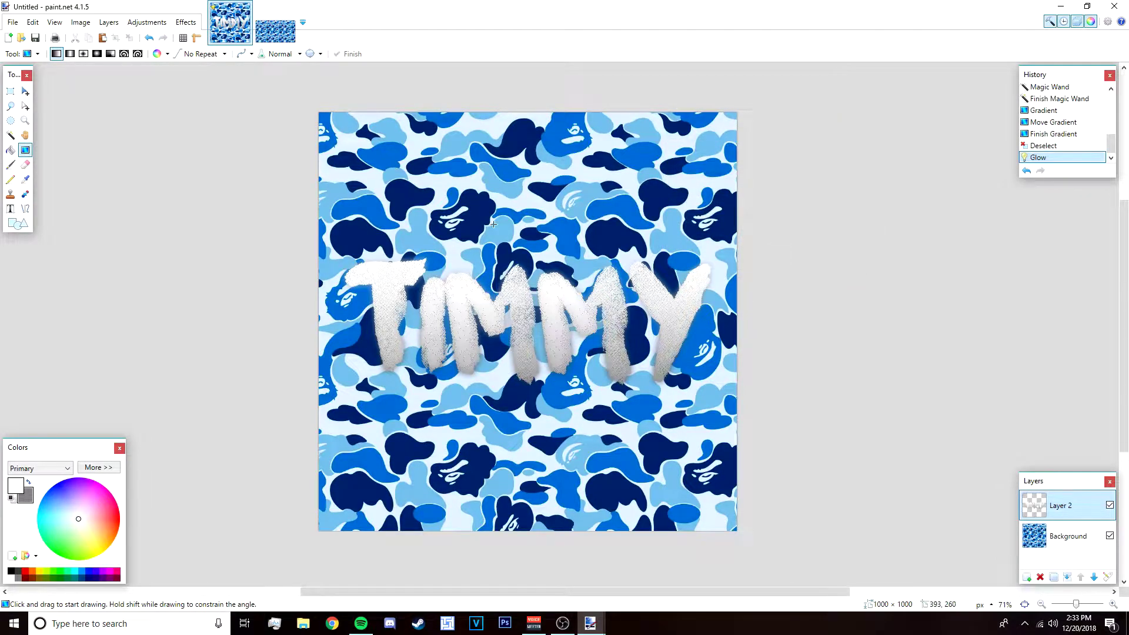
{"action": "scroll", "coordinate": [493, 224], "scroll_direction": "down", "scroll_amount": 2}
- Give the TIMMY letters a black Drop Shadow with widening radius 7 and blur radius 24
{"action": "left_click", "coordinate": [186, 21]}
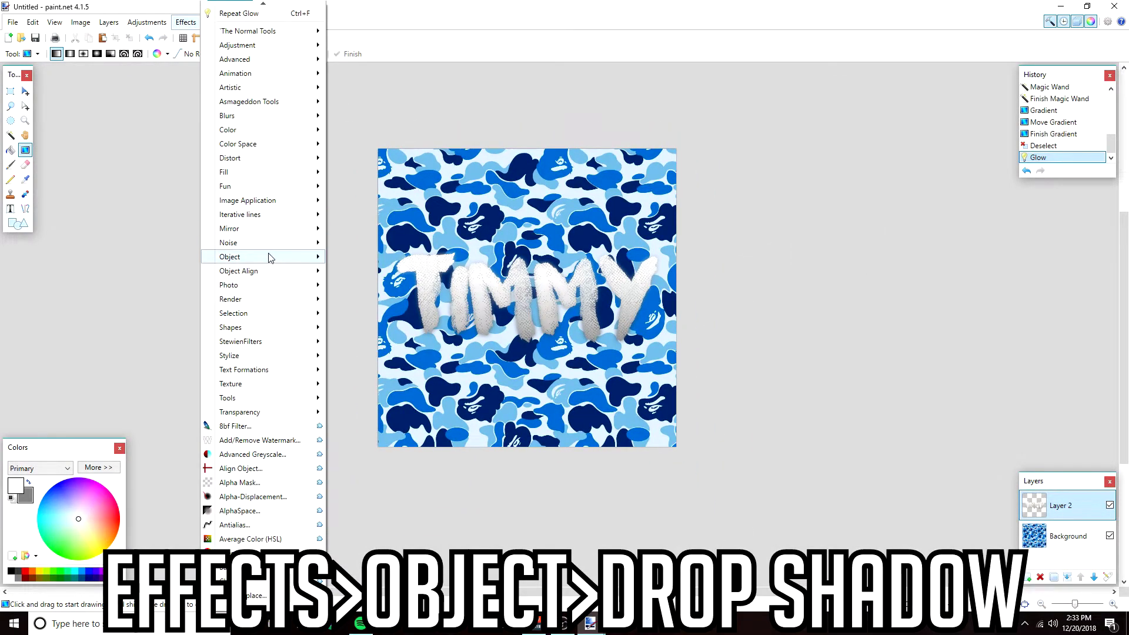
{"action": "mouse_move", "coordinate": [264, 257]}
{"action": "left_click", "coordinate": [368, 327]}
{"action": "left_click_drag", "start_coordinate": [559, 147], "coordinate": [791, 140]}
{"action": "left_click_drag", "start_coordinate": [757, 316], "coordinate": [761, 393]}
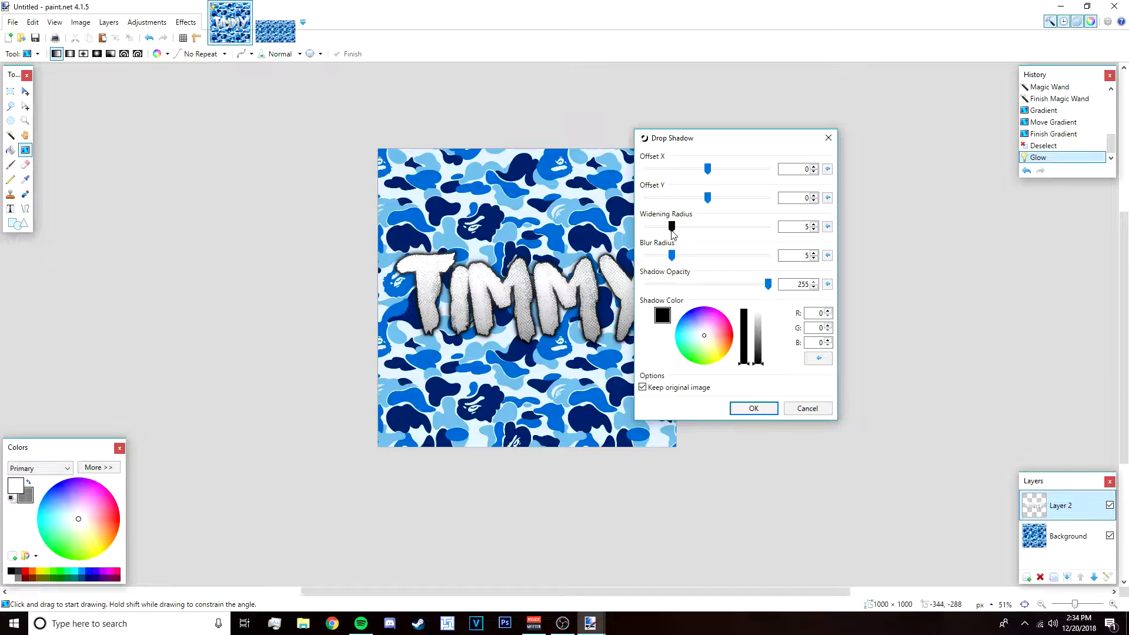
{"action": "left_click_drag", "start_coordinate": [673, 234], "coordinate": [663, 233]}
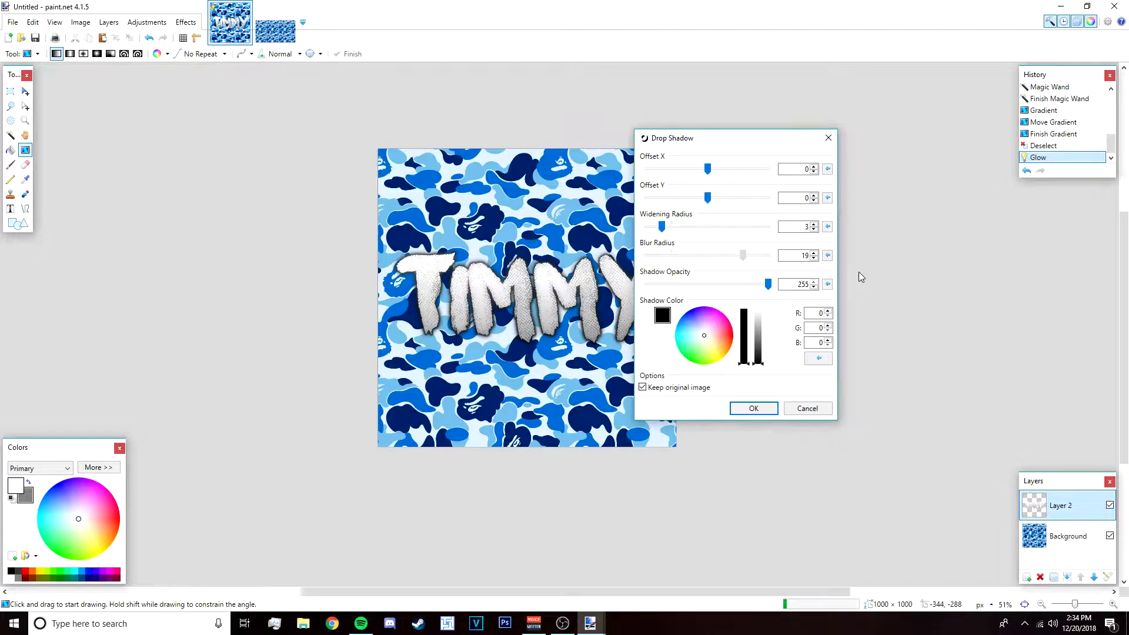
{"action": "left_click_drag", "start_coordinate": [858, 276], "coordinate": [846, 282]}
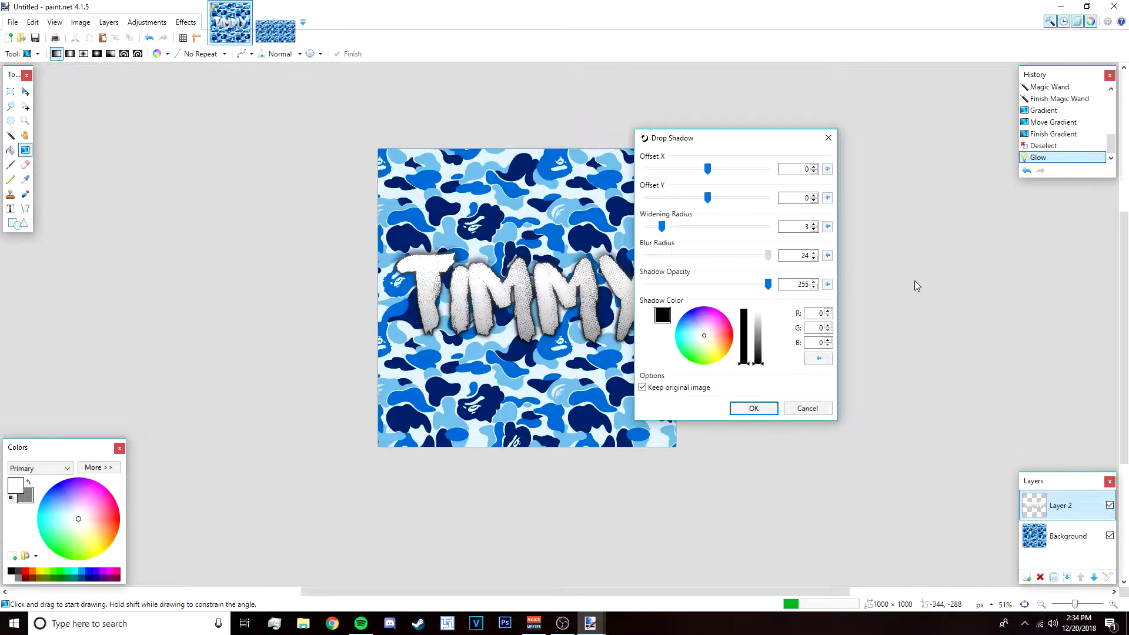
{"action": "left_click", "coordinate": [682, 231]}
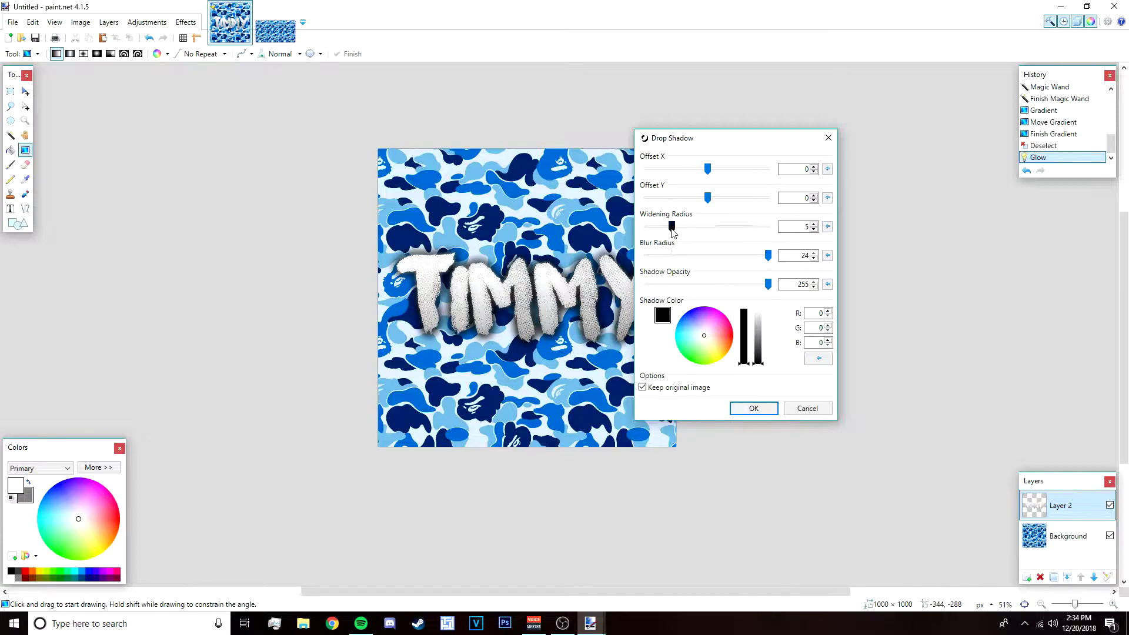
{"action": "left_click_drag", "start_coordinate": [673, 233], "coordinate": [682, 232]}
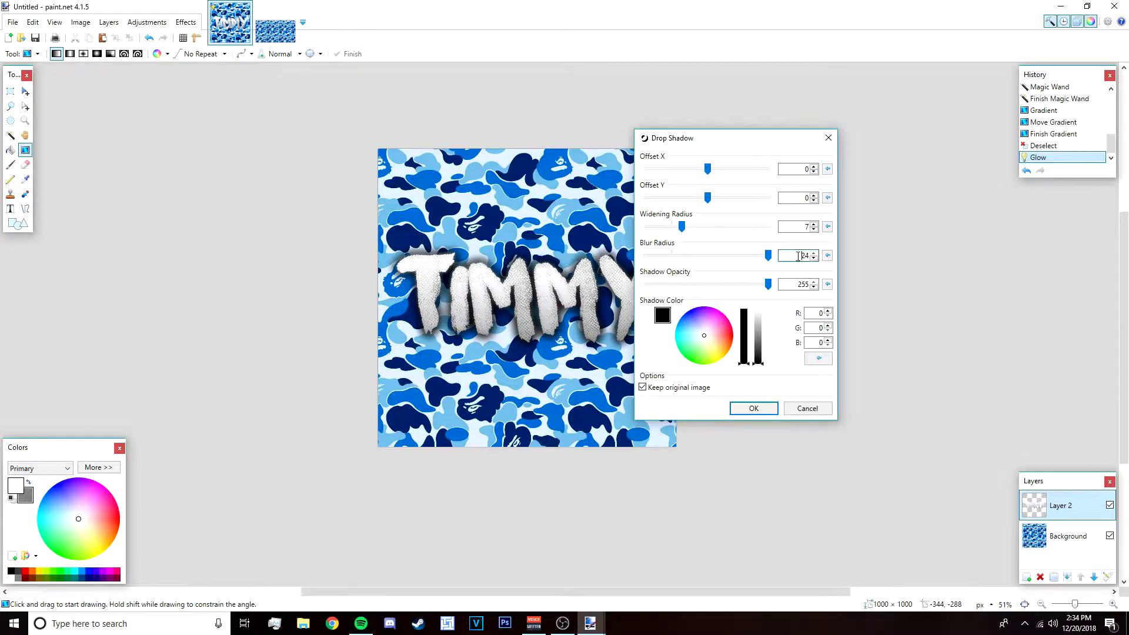
{"action": "left_click", "coordinate": [758, 411]}
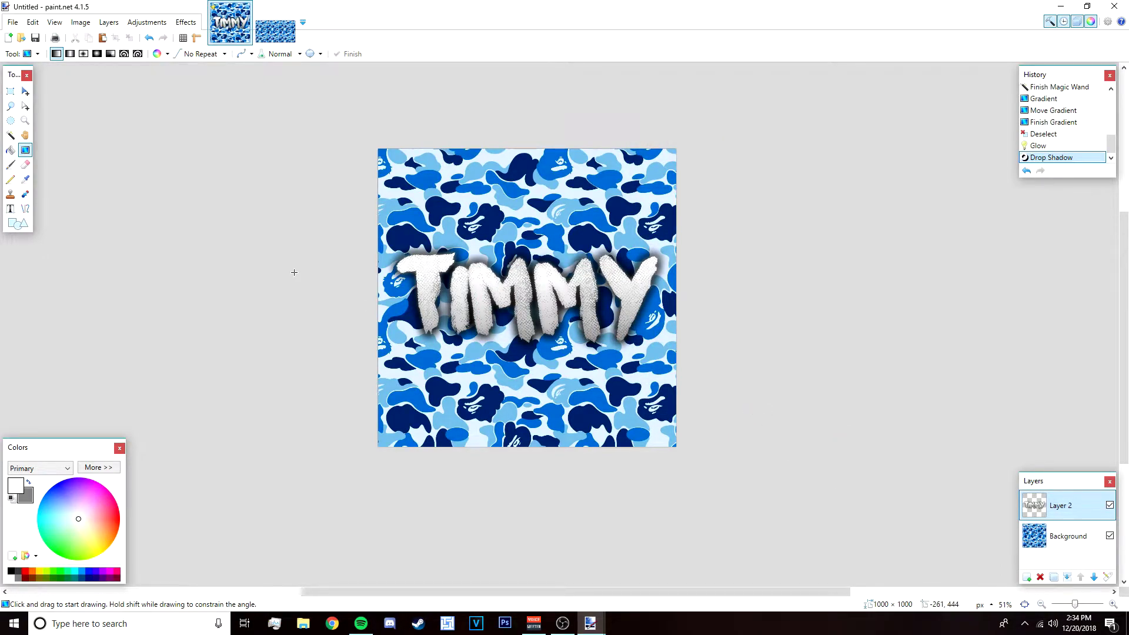
- Apply Distort > Waves to TIMMY with Y effect 50000, X effect 0.10 and a raised radius
{"action": "left_click", "coordinate": [185, 21]}
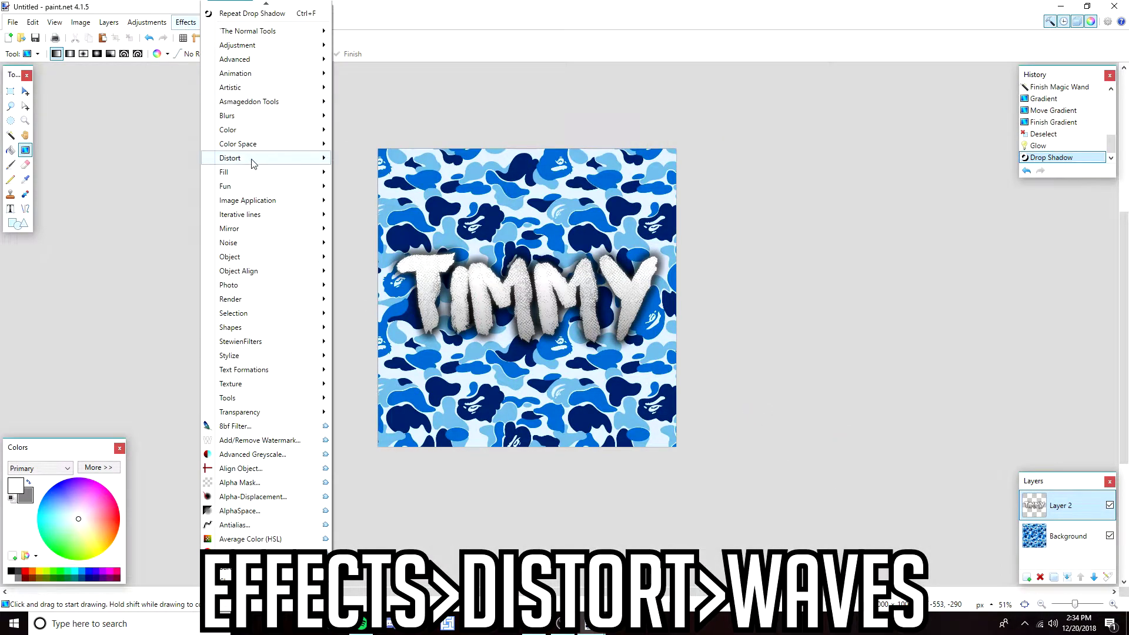
{"action": "mouse_move", "coordinate": [253, 163]}
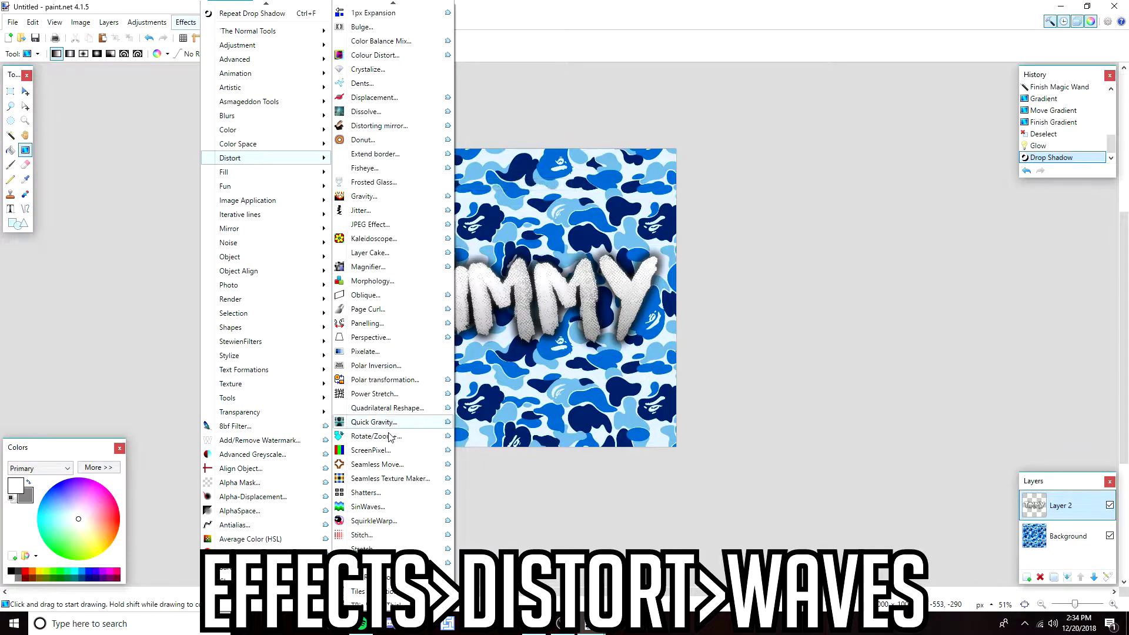
{"action": "mouse_move", "coordinate": [393, 609]}
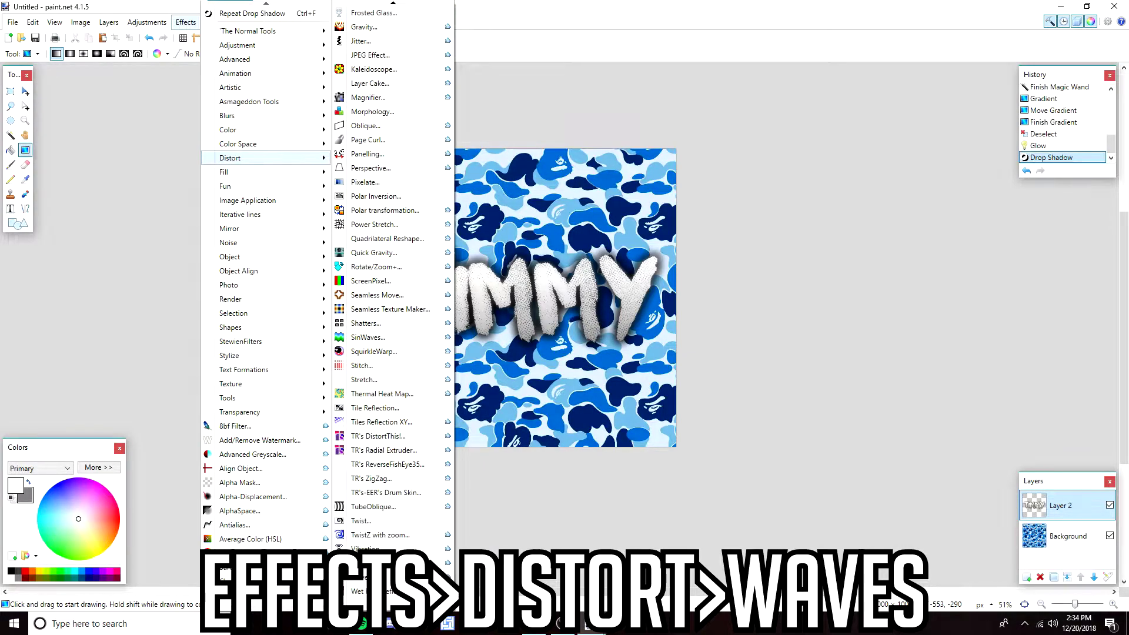
{"action": "left_click", "coordinate": [371, 577]}
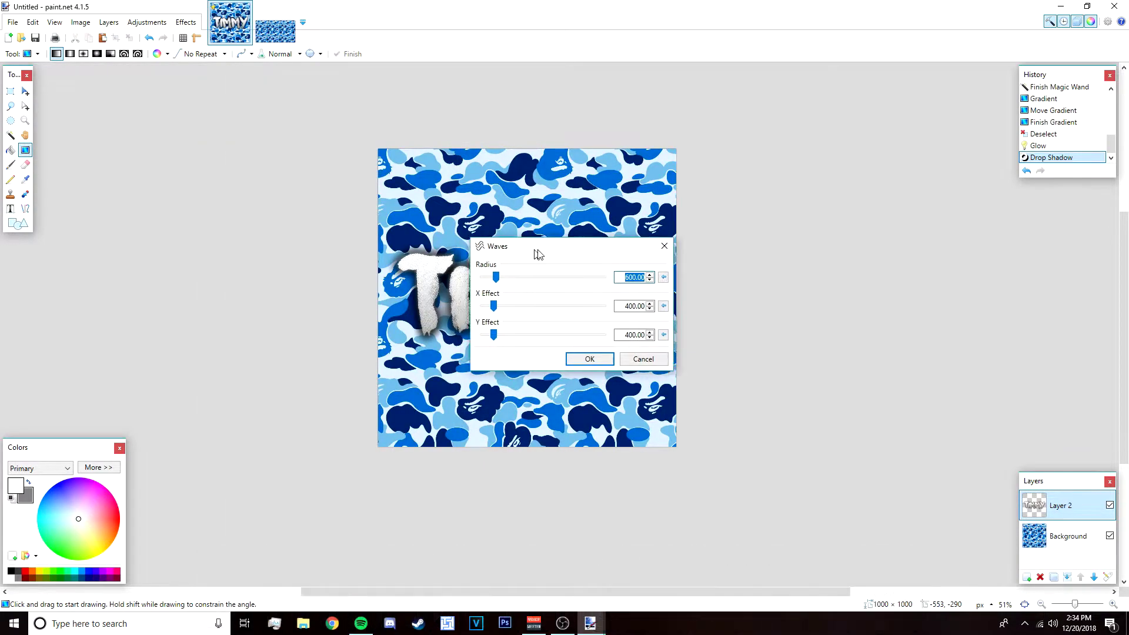
{"action": "left_click_drag", "start_coordinate": [534, 250], "coordinate": [688, 198]}
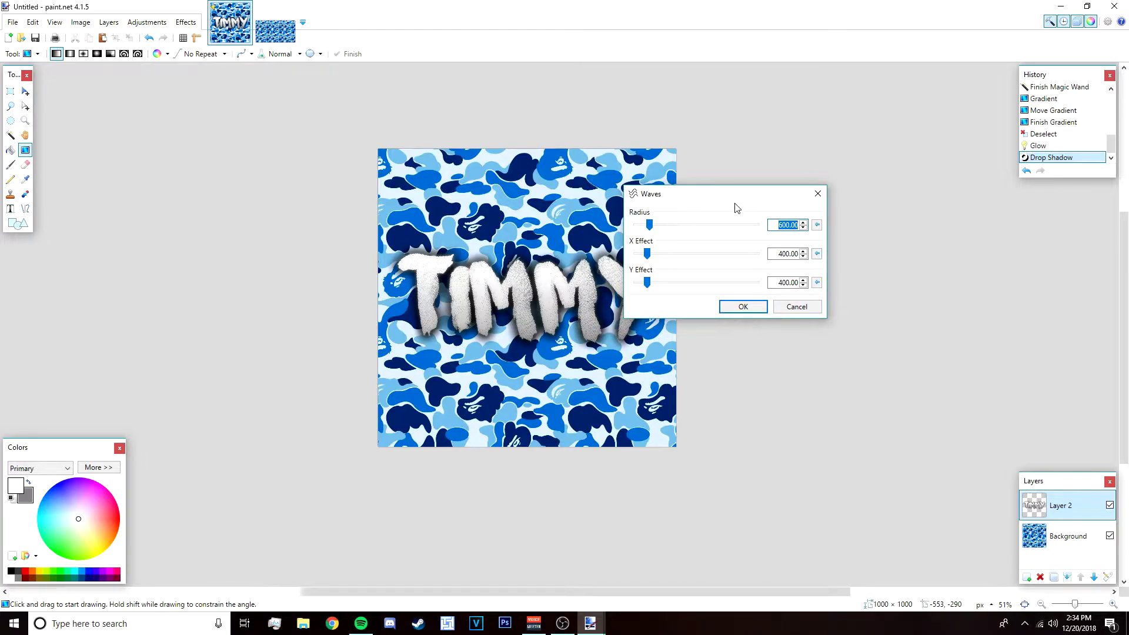
{"action": "left_click_drag", "start_coordinate": [710, 198], "coordinate": [706, 161]}
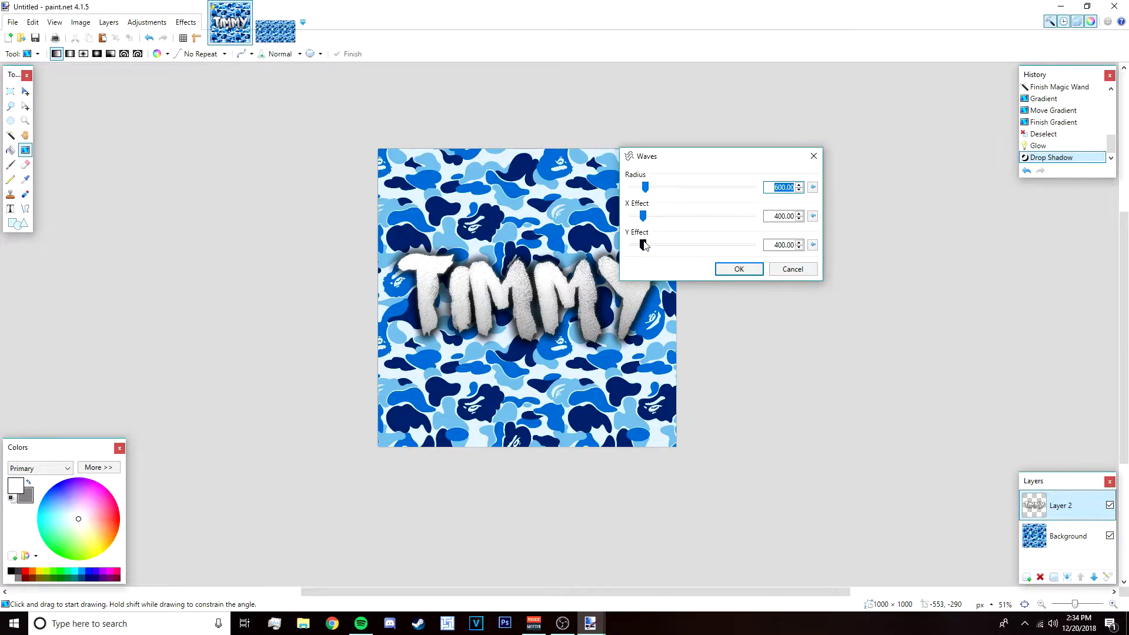
{"action": "left_click_drag", "start_coordinate": [645, 249], "coordinate": [732, 247]}
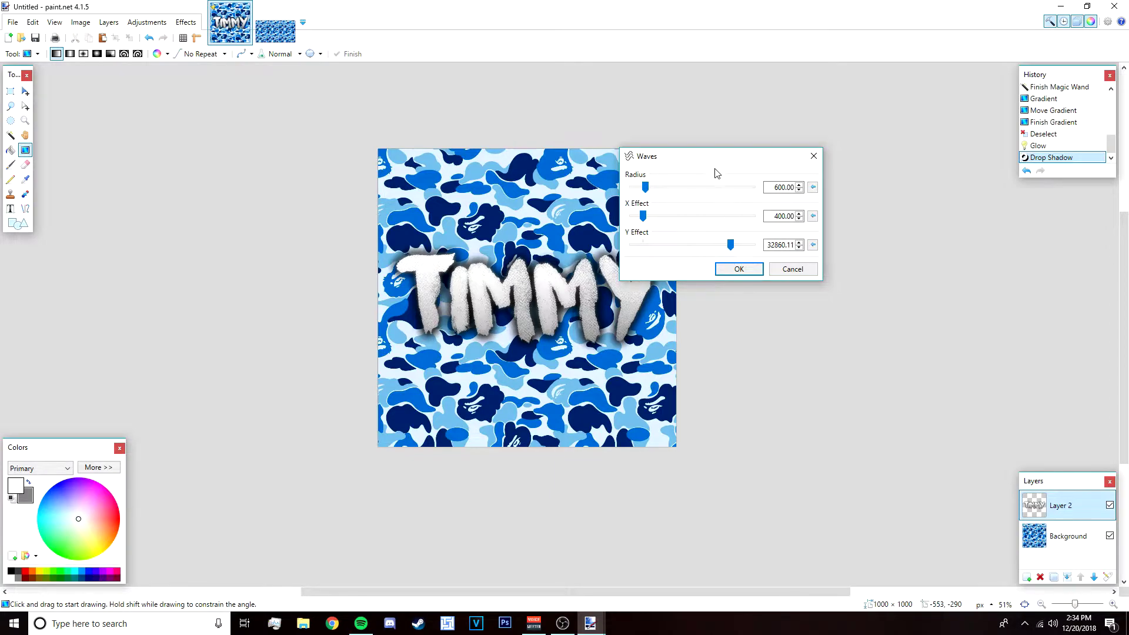
{"action": "left_click_drag", "start_coordinate": [713, 156], "coordinate": [748, 137]}
{"action": "left_click_drag", "start_coordinate": [765, 231], "coordinate": [810, 235]}
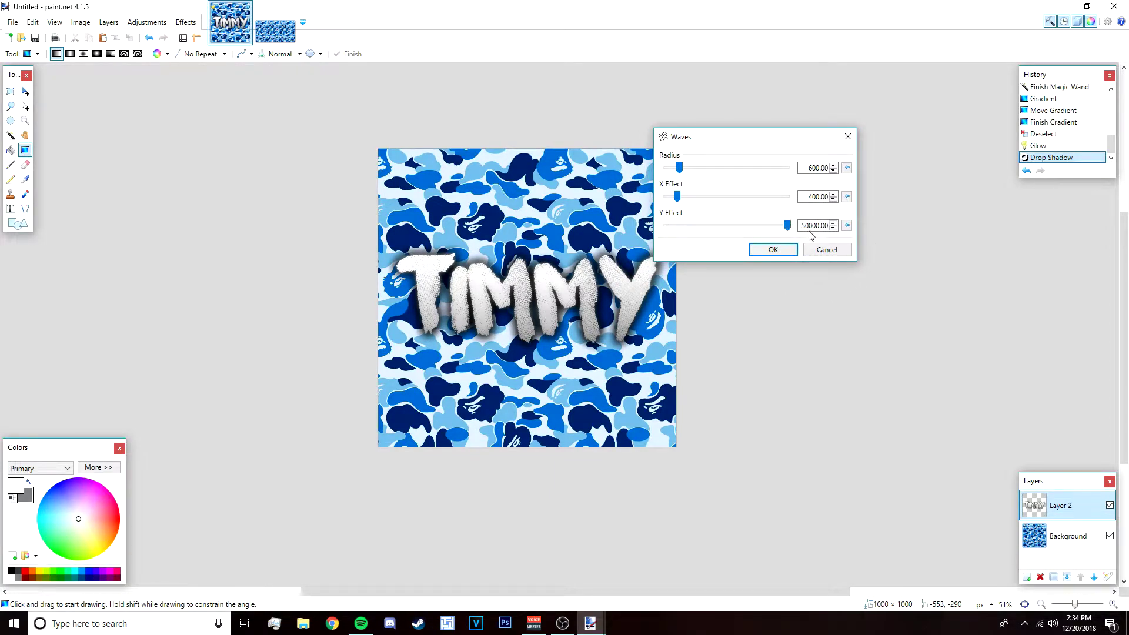
{"action": "left_click_drag", "start_coordinate": [676, 196], "coordinate": [445, 324]}
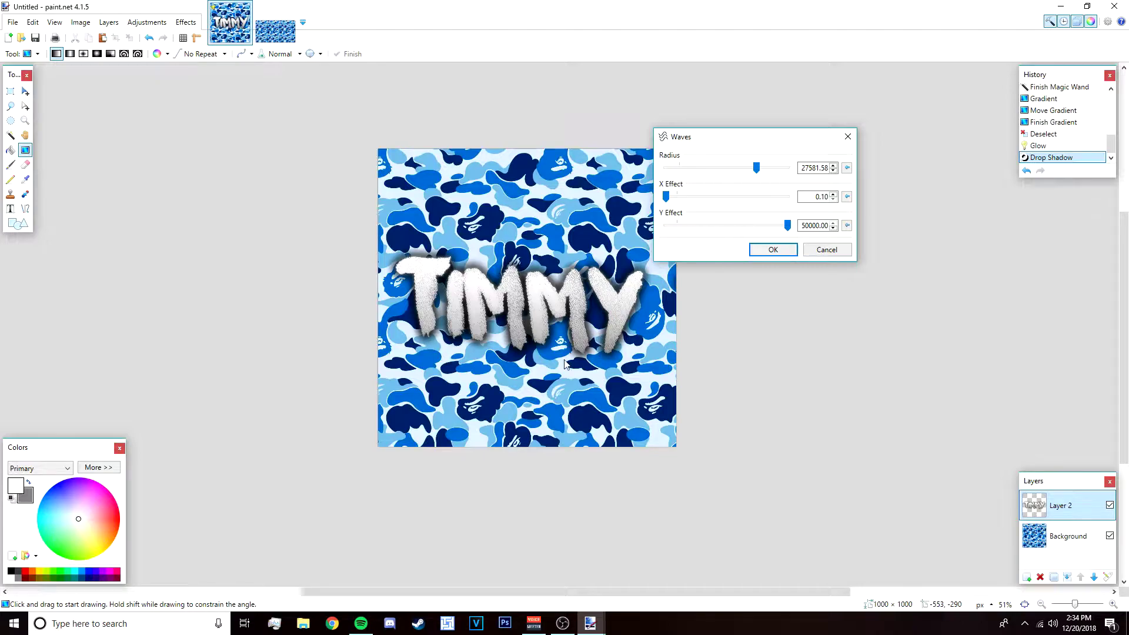
{"action": "left_click", "coordinate": [775, 250]}
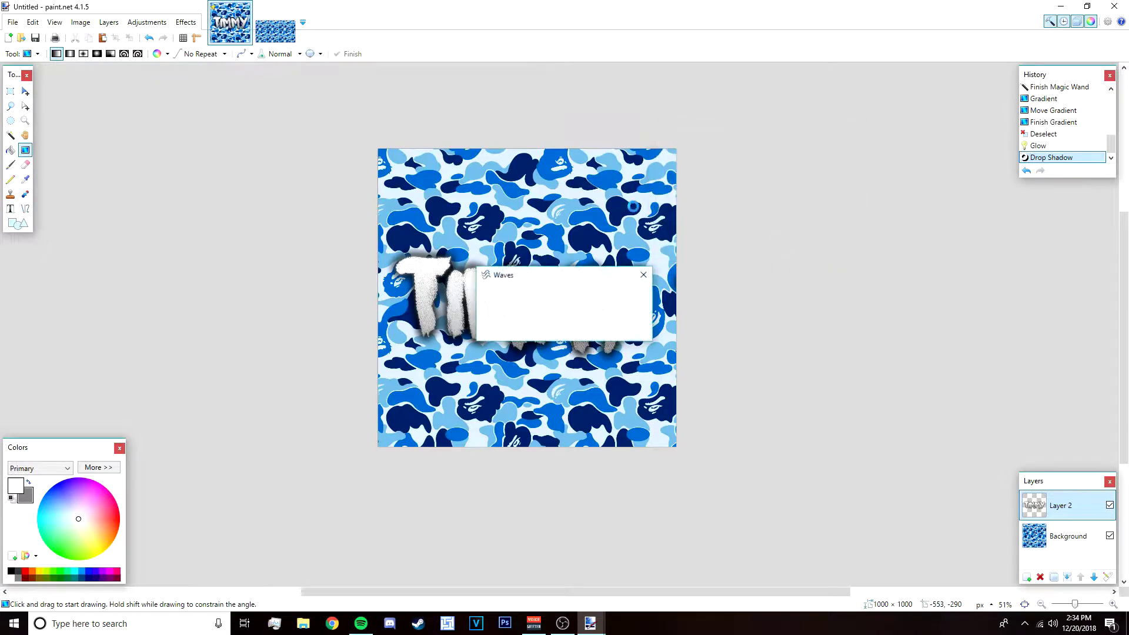
- Centre the TIMMY text on the canvas with Object Align Center Both
{"action": "left_click", "coordinate": [26, 91]}
{"action": "left_click", "coordinate": [186, 22]}
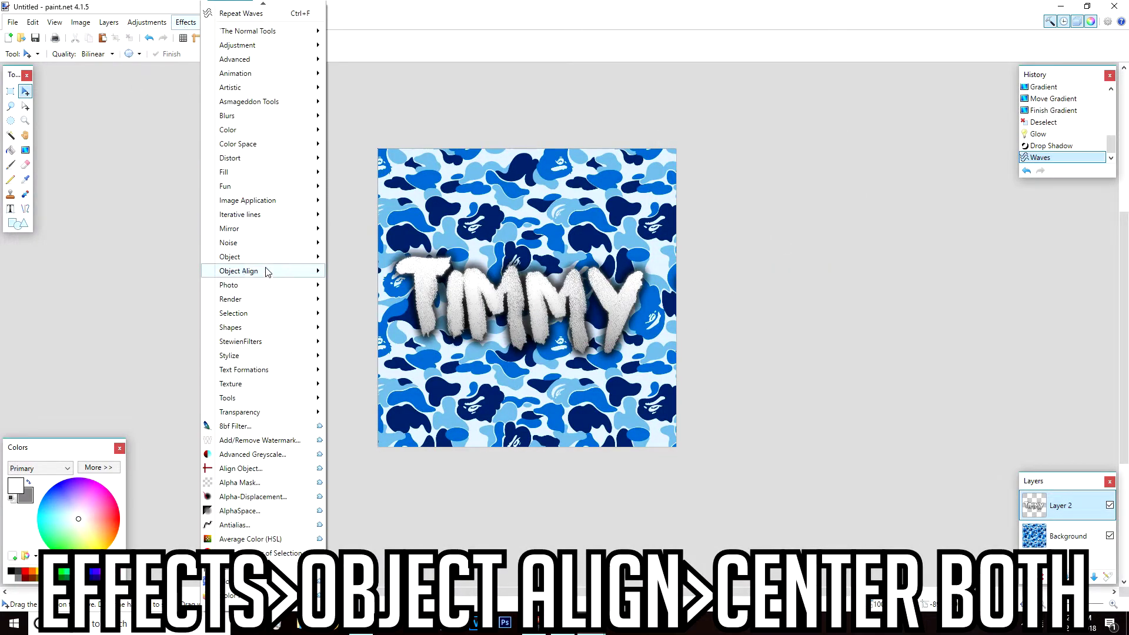
{"action": "mouse_move", "coordinate": [267, 272]}
{"action": "left_click", "coordinate": [347, 271]}
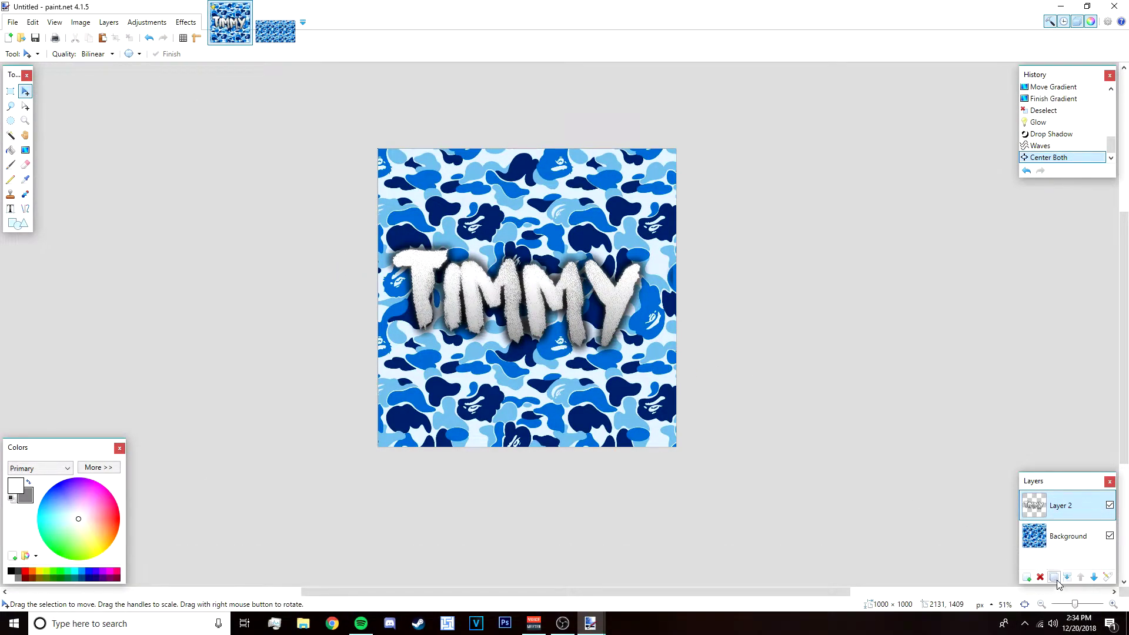
- Duplicate the TIMMY layer and nudge the lower copy a few pixels down and left
{"action": "left_click", "coordinate": [1054, 577]}
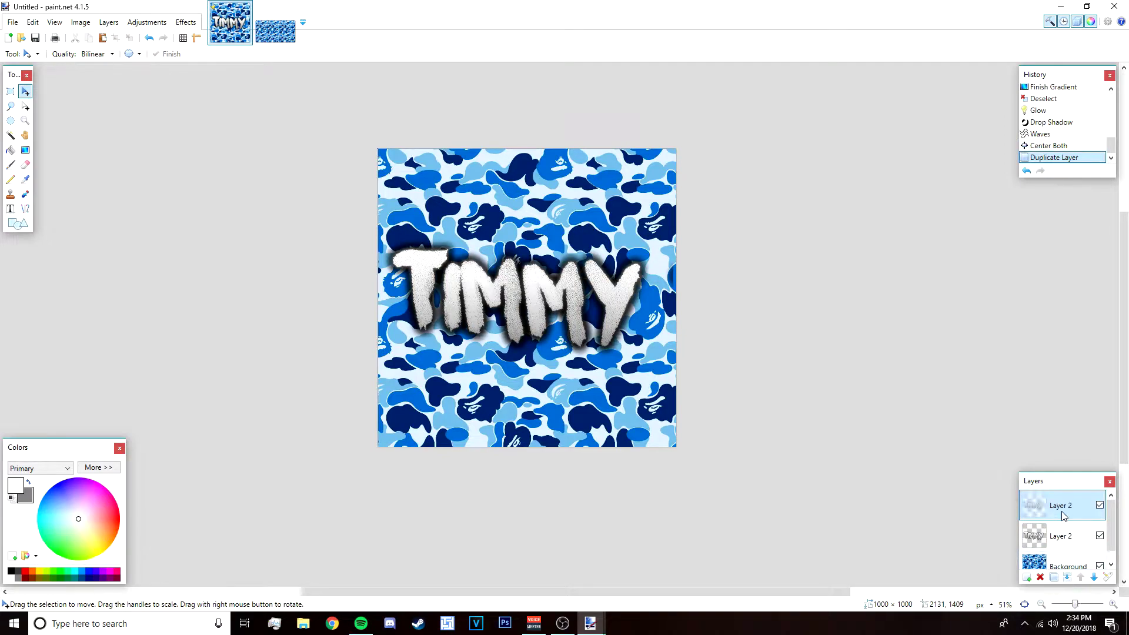
{"action": "left_click", "coordinate": [1066, 541]}
{"action": "left_click_drag", "start_coordinate": [1066, 541], "coordinate": [1067, 536]}
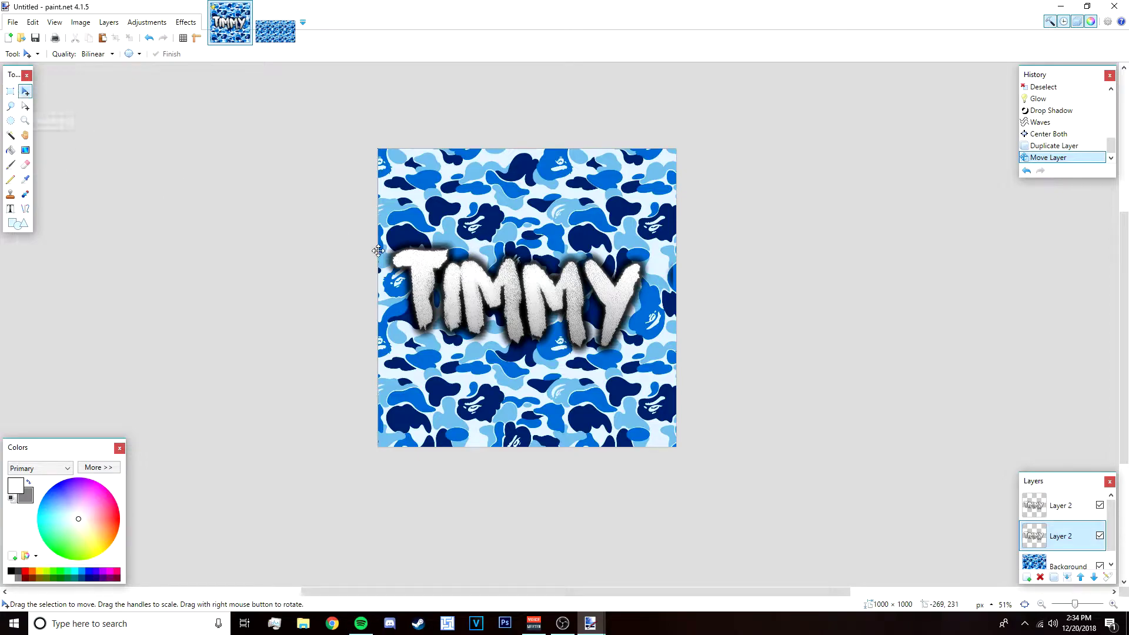
{"action": "key", "text": "ctrl+a"}
{"action": "left_click", "coordinate": [517, 304]}
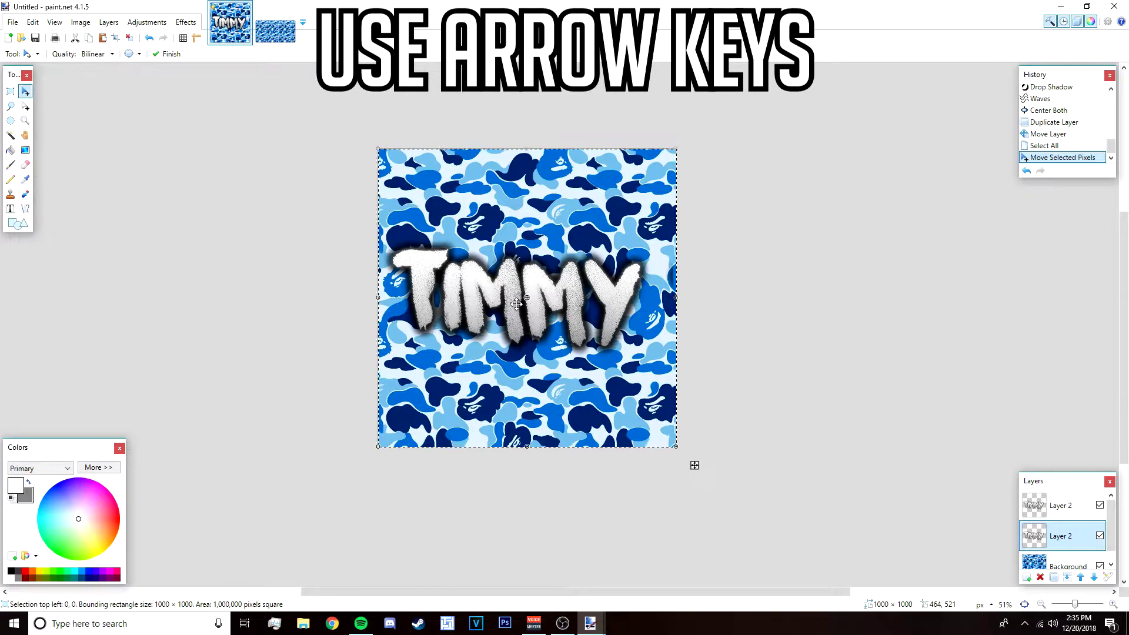
{"action": "key", "text": "Down"}
{"action": "key", "text": "Down"}
{"action": "key", "text": "Down"}
{"action": "key", "text": "Down"}
{"action": "key", "text": "Down"}
{"action": "key", "text": "Down"}
{"action": "key", "text": "Down"}
{"action": "key", "text": "Down"}
{"action": "key", "text": "Down"}
{"action": "key", "text": "Down"}
{"action": "key", "text": "Down"}
{"action": "key", "text": "Down"}
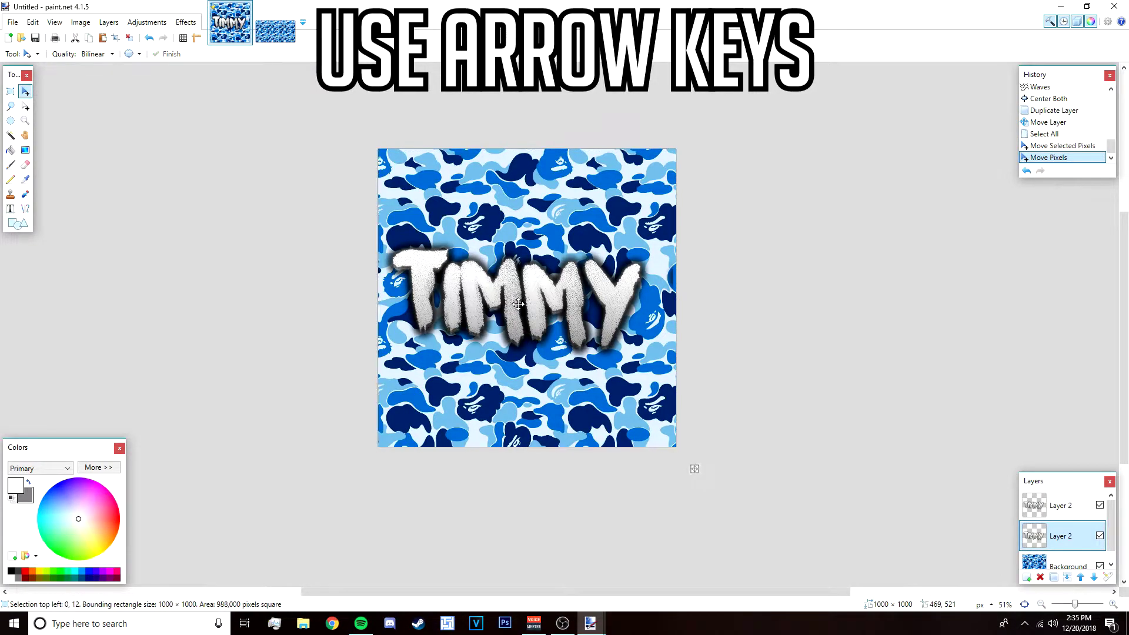
{"action": "left_click", "coordinate": [518, 304]}
{"action": "scroll", "coordinate": [445, 333], "scroll_direction": "up", "scroll_amount": 3}
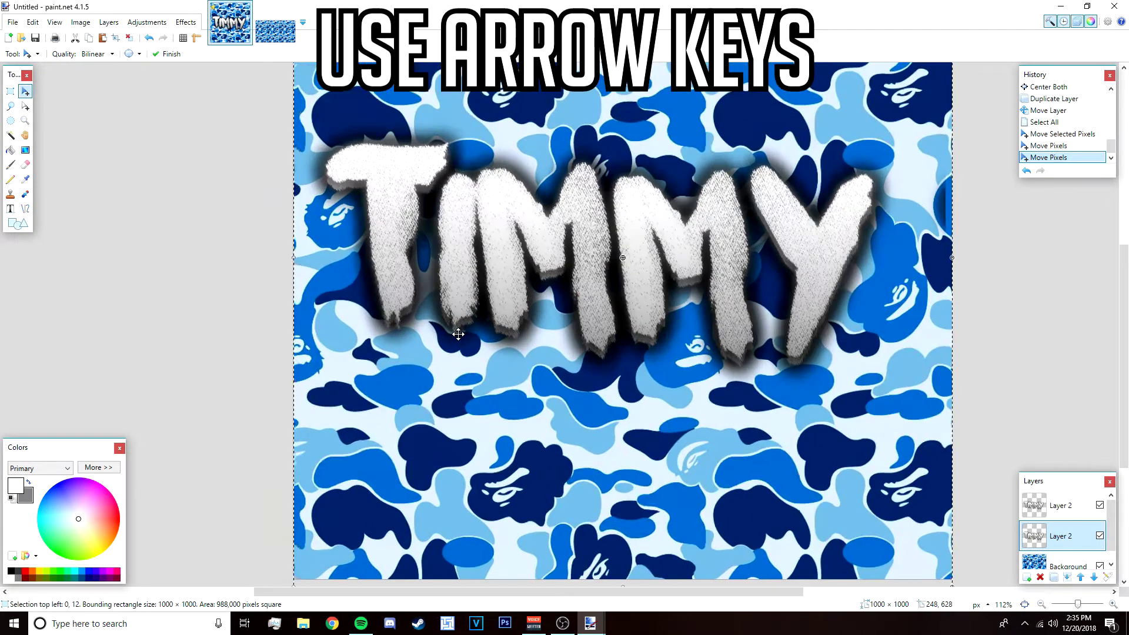
{"action": "key", "text": "Down"}
{"action": "key", "text": "Down"}
{"action": "key", "text": "Down"}
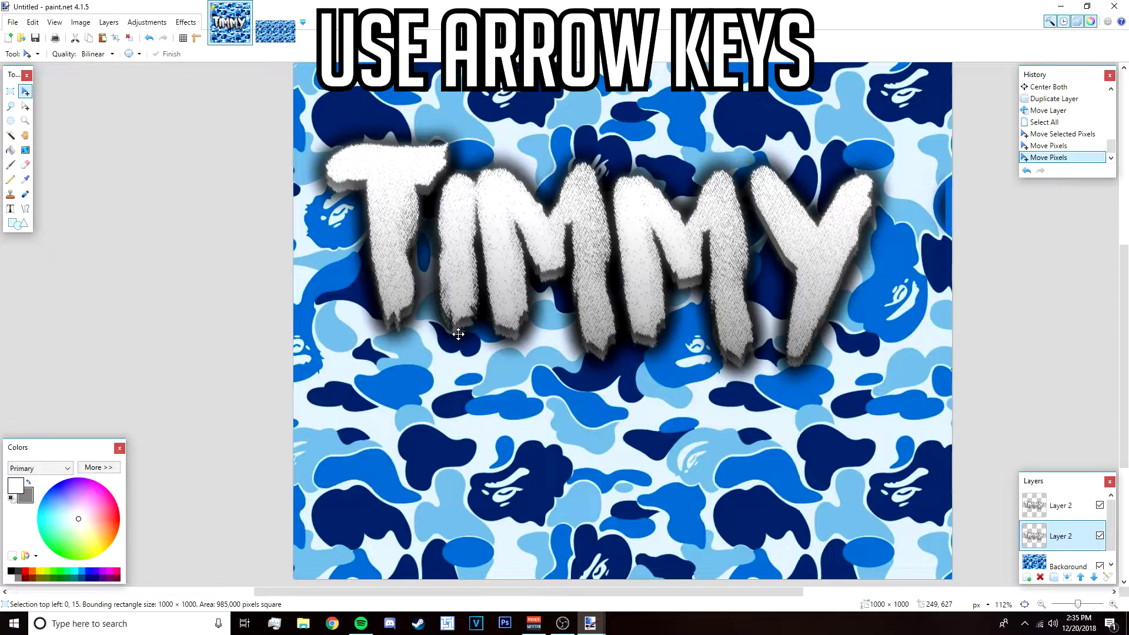
{"action": "key", "text": "Left"}
{"action": "key", "text": "Left"}
{"action": "key", "text": "Left"}
{"action": "key", "text": "Left"}
{"action": "key", "text": "Left"}
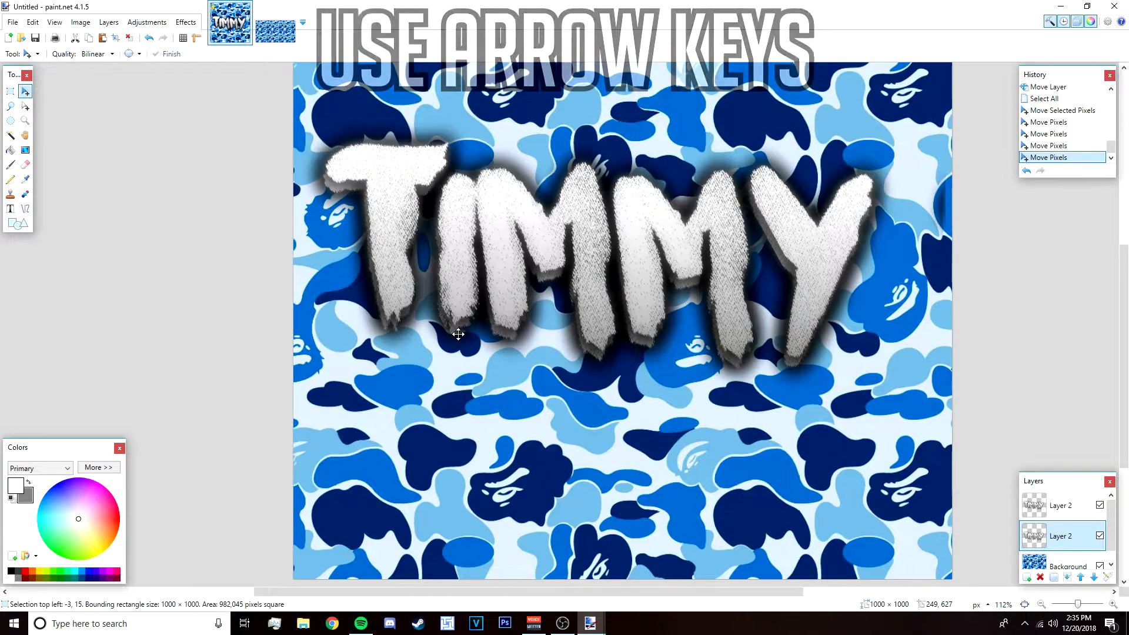
{"action": "key", "text": "Left"}
{"action": "key", "text": "Left"}
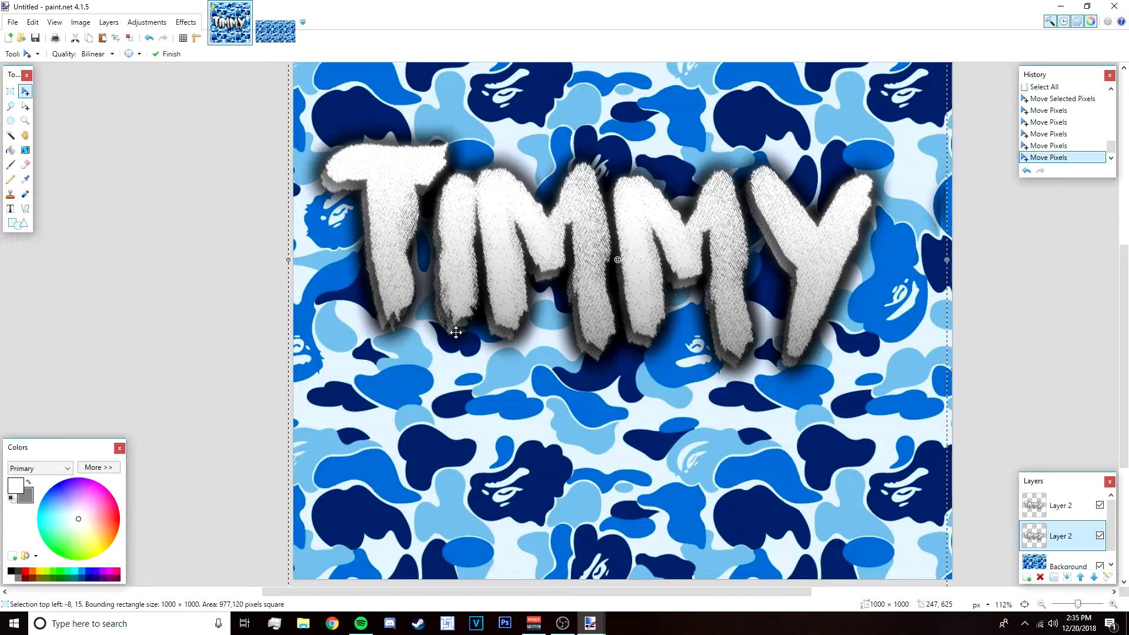
{"action": "key", "text": "ctrl+minus"}
{"action": "key", "text": "ctrl+minus"}
- Deselect and merge the top TIMMY layer down onto the offset copy
{"action": "left_click", "coordinate": [163, 54]}
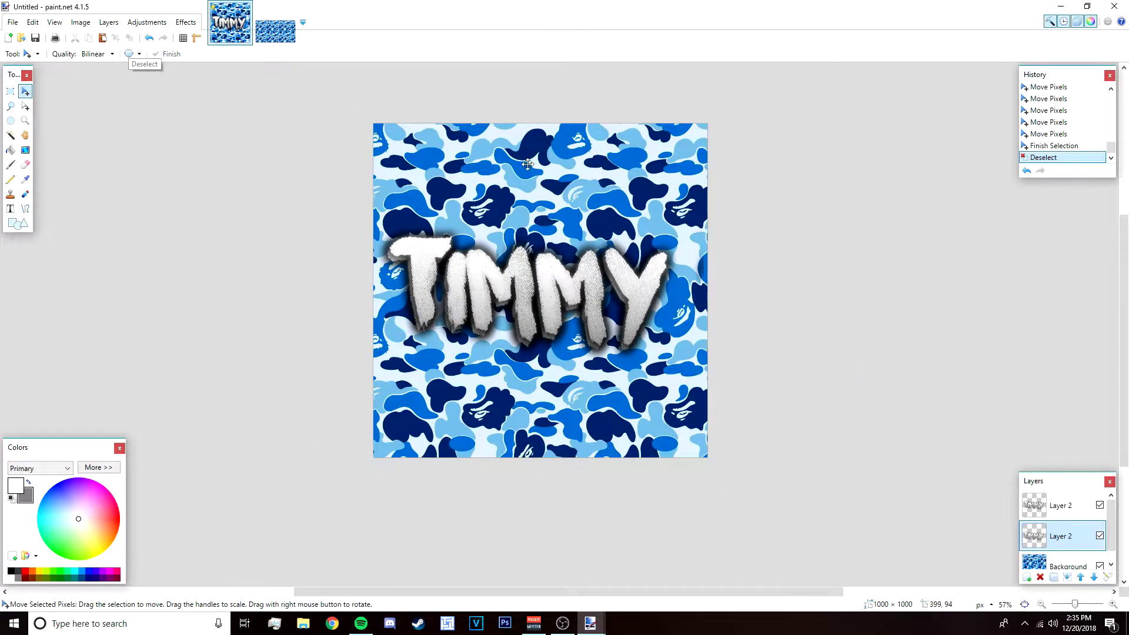
{"action": "left_click", "coordinate": [1067, 517]}
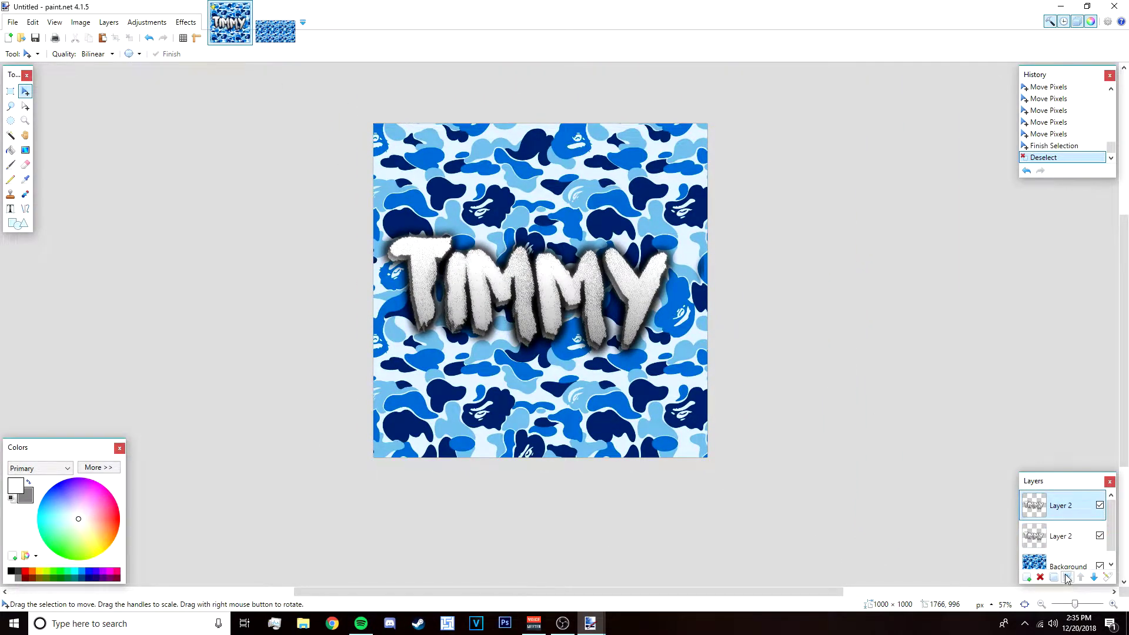
{"action": "left_click", "coordinate": [1067, 578]}
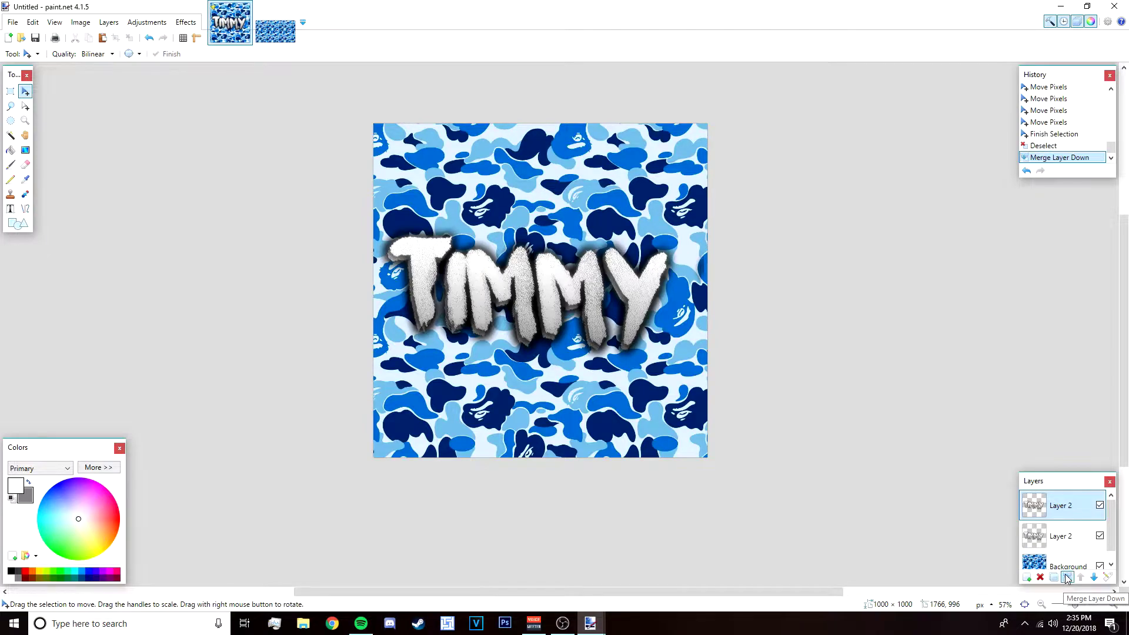
{"action": "key", "text": "ctrl+a"}
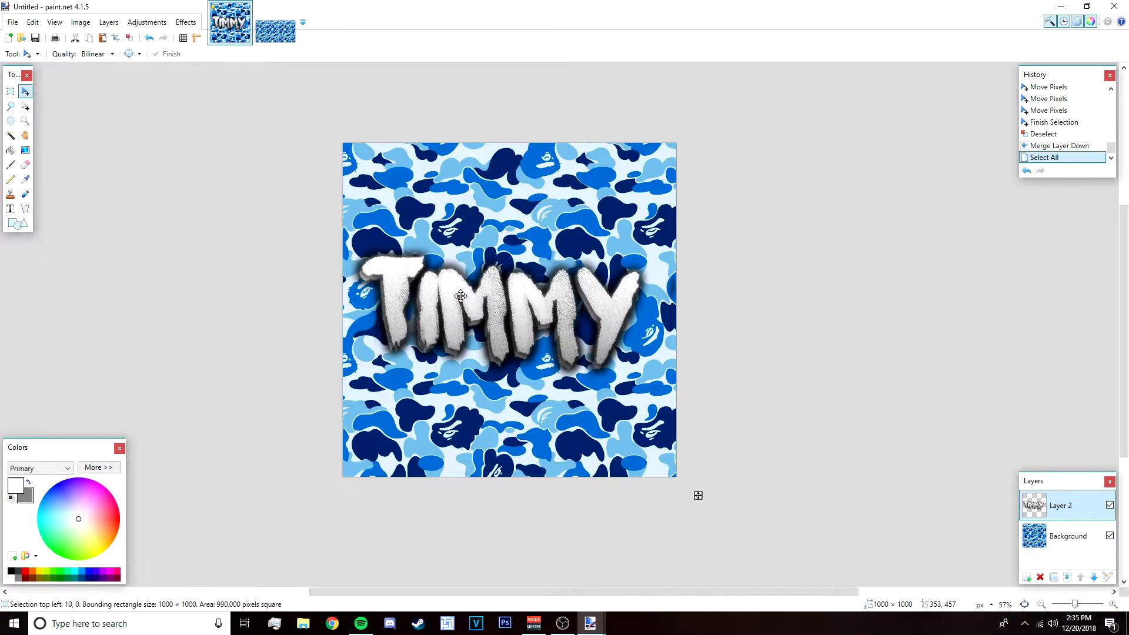
{"action": "left_click_drag", "start_coordinate": [457, 296], "coordinate": [456, 324]}
{"action": "key", "text": "ctrl+z"}
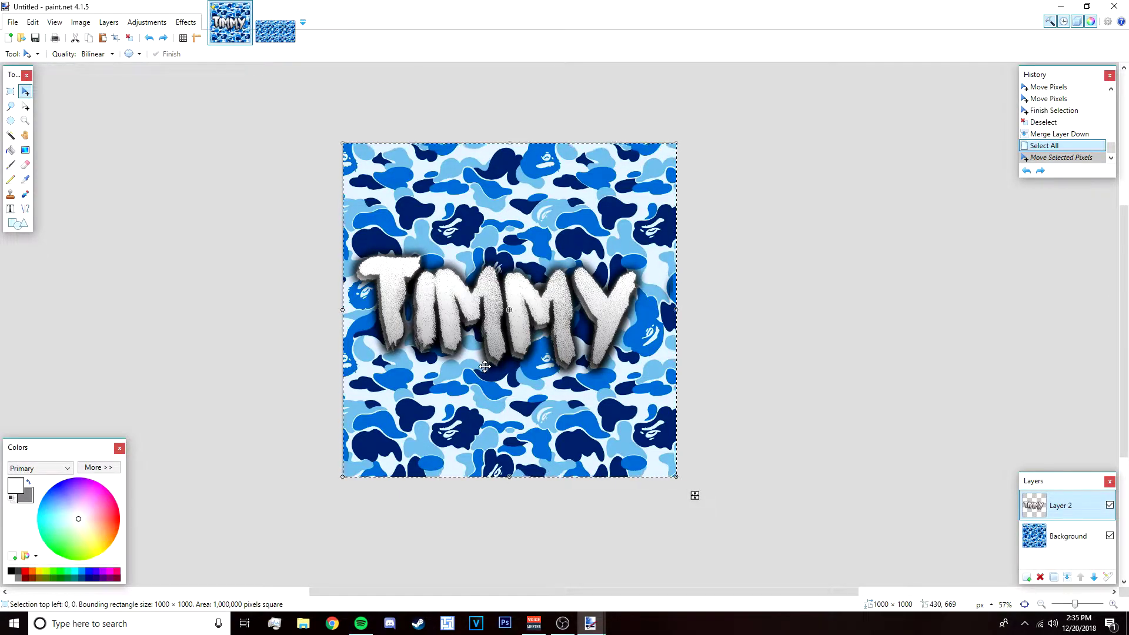
{"action": "key", "text": "ctrl+d"}
{"action": "scroll", "coordinate": [480, 367], "scroll_direction": "down", "scroll_amount": 2}
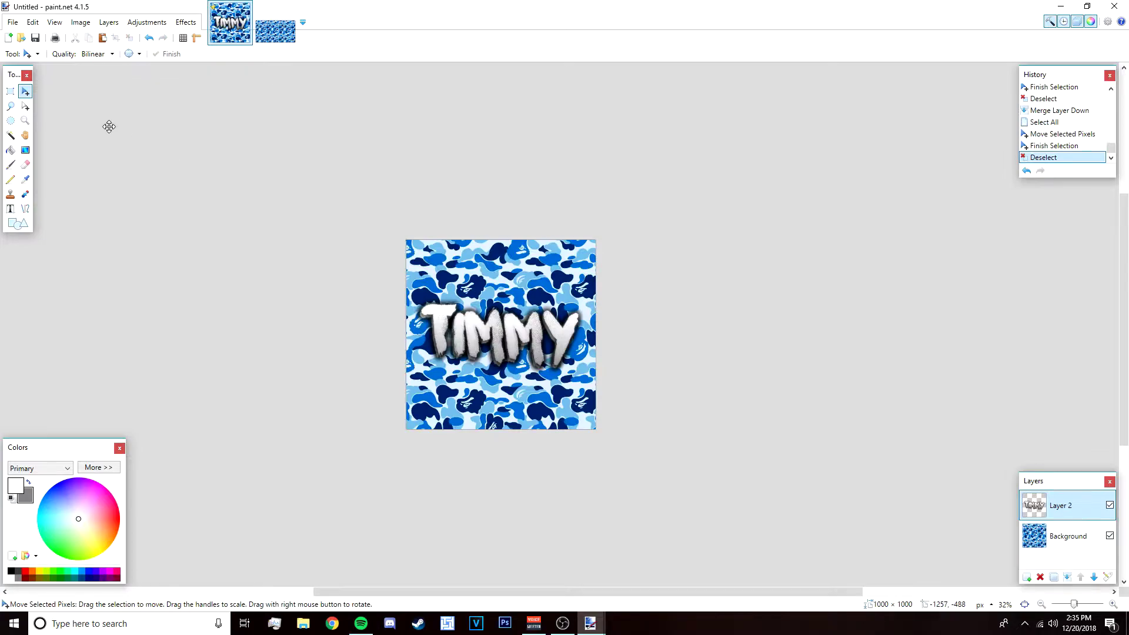
{"action": "left_click", "coordinate": [12, 21]}
- Open Light Leak (1) from Pictures > Light Leaks, copy it, and switch back to the TIMMY image
{"action": "left_click", "coordinate": [28, 52]}
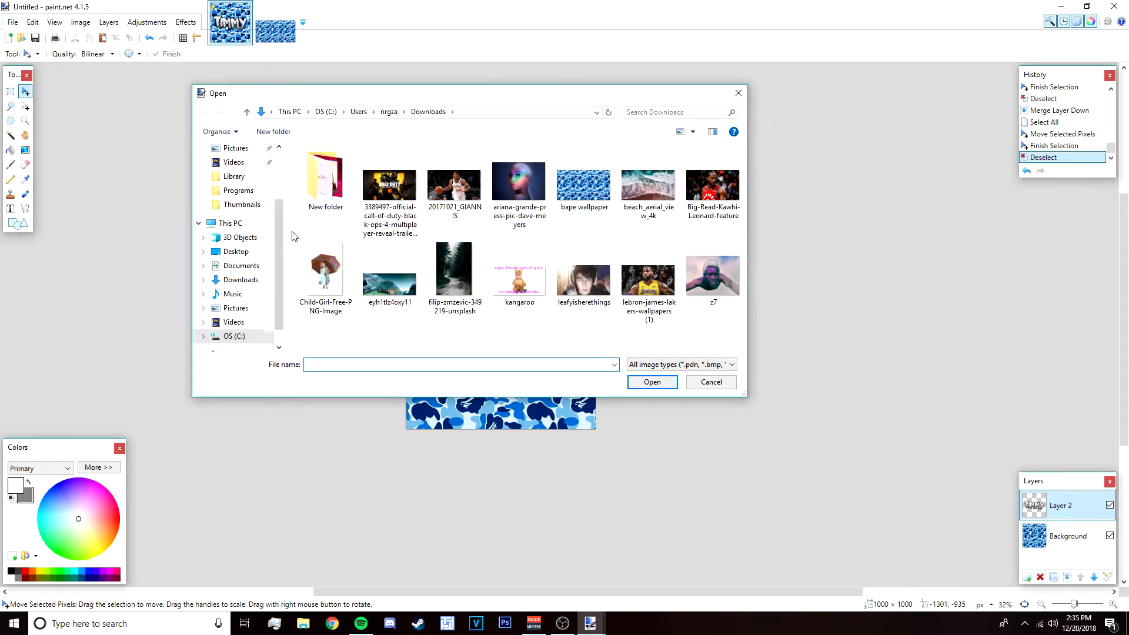
{"action": "left_click", "coordinate": [235, 308]}
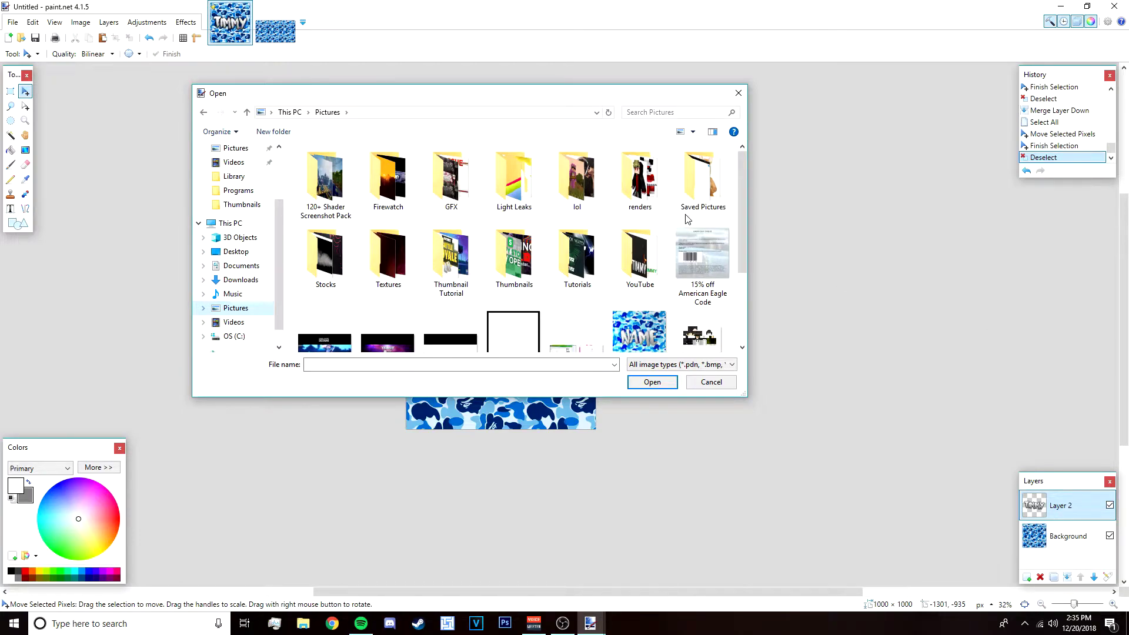
{"action": "double_click", "coordinate": [514, 183]}
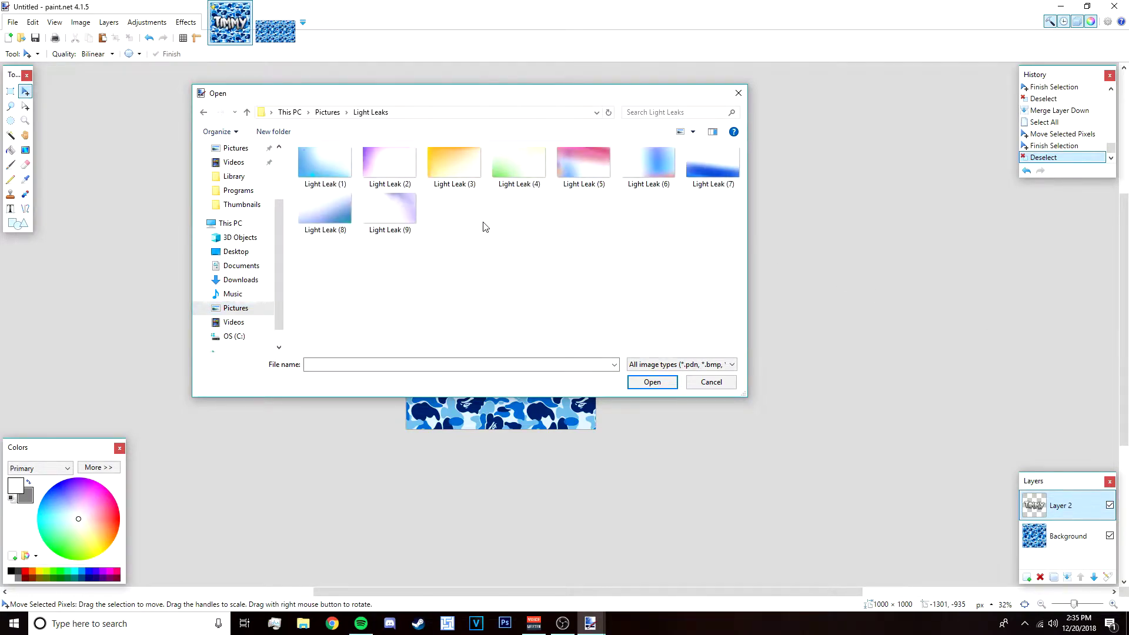
{"action": "left_click", "coordinate": [314, 168]}
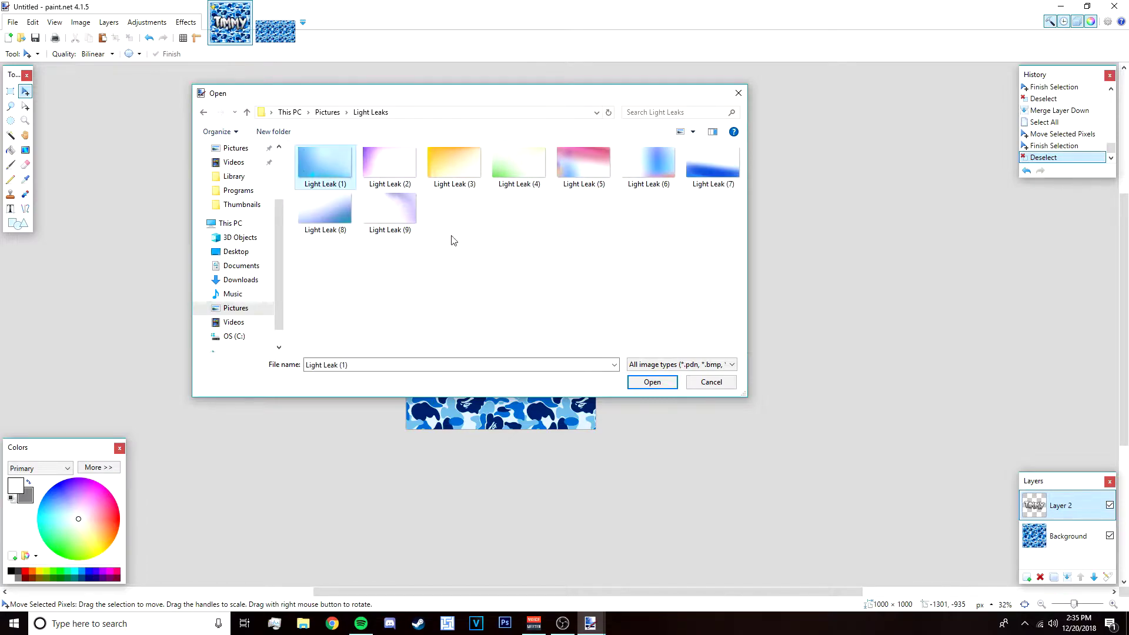
{"action": "left_click", "coordinate": [653, 382]}
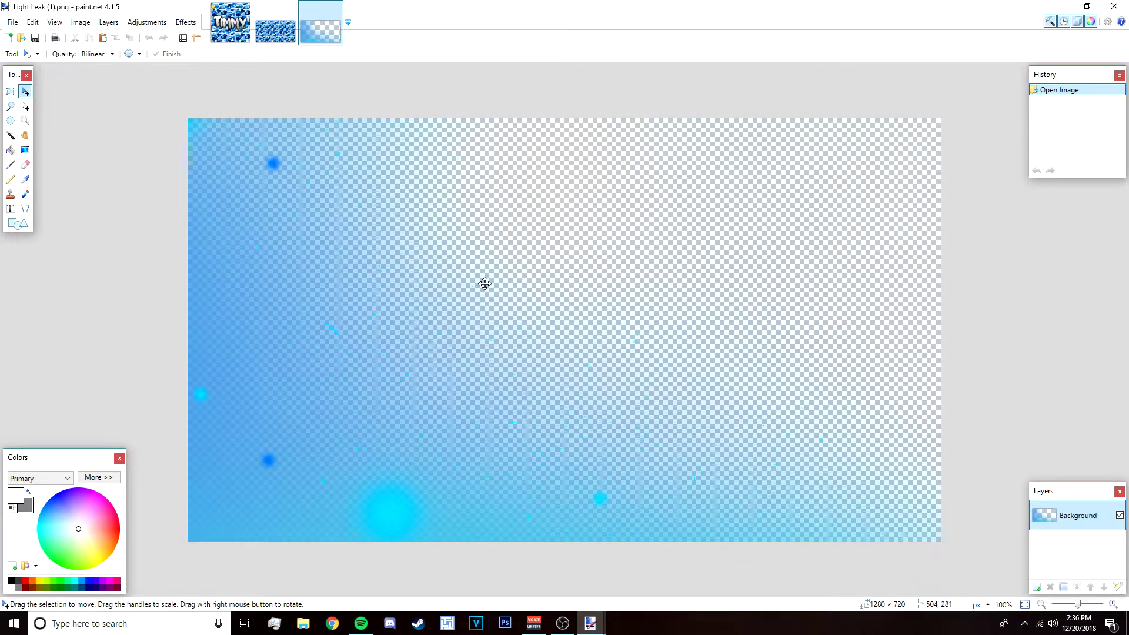
{"action": "key", "text": "ctrl+c"}
{"action": "key", "text": "ctrl+Tab"}
- Paste the light leak into a new layer, keeping the current canvas size
{"action": "left_click", "coordinate": [1027, 577]}
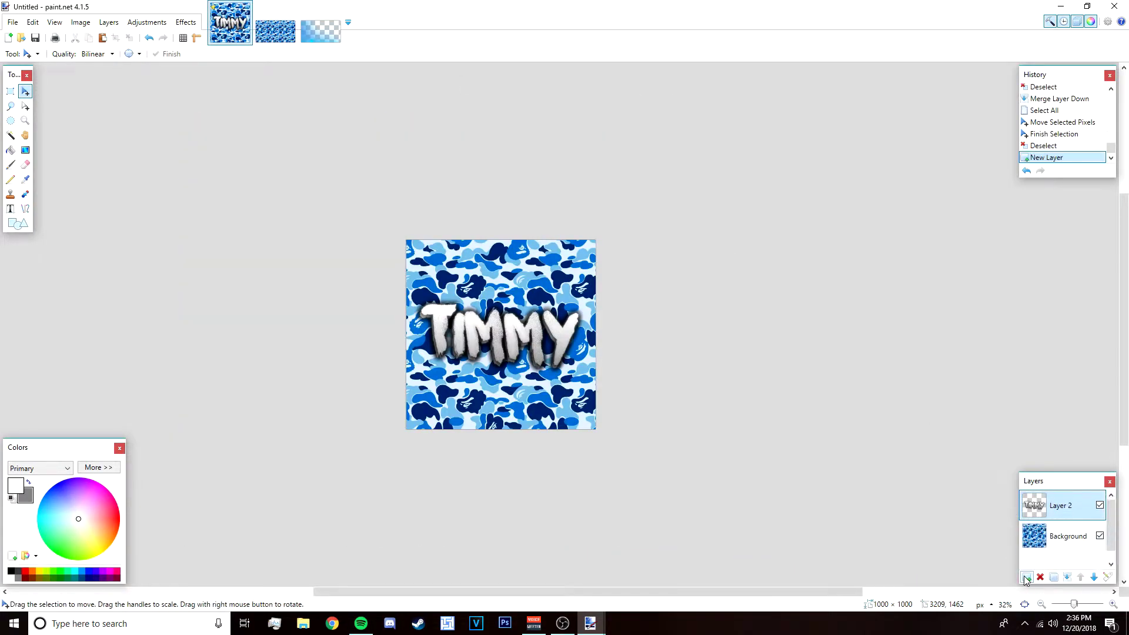
{"action": "key", "text": "ctrl+v"}
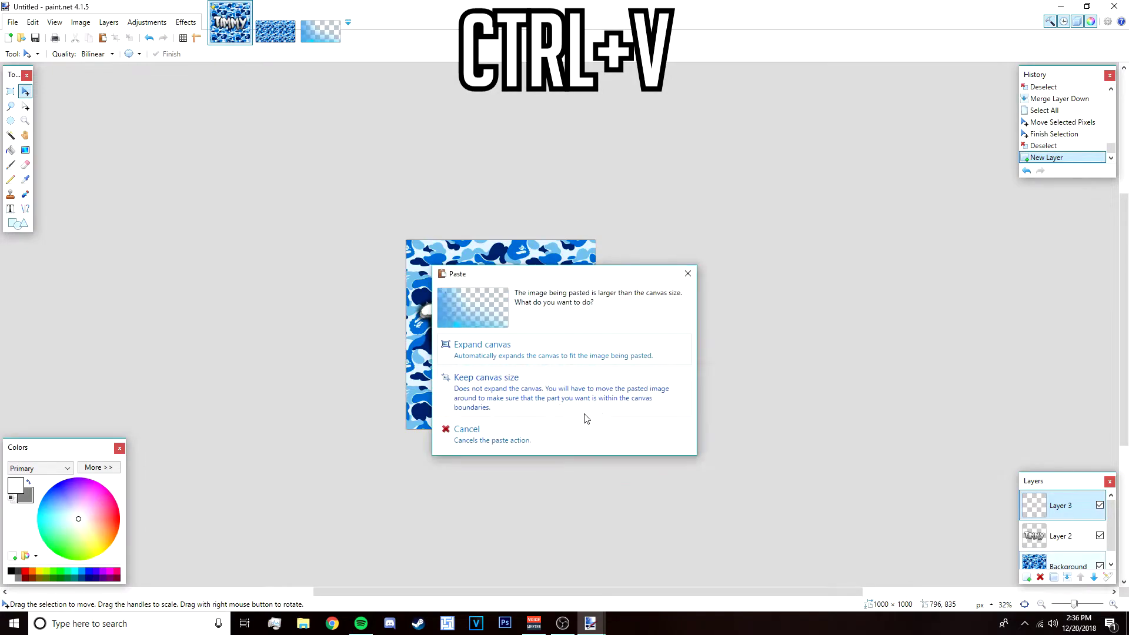
{"action": "left_click", "coordinate": [579, 398]}
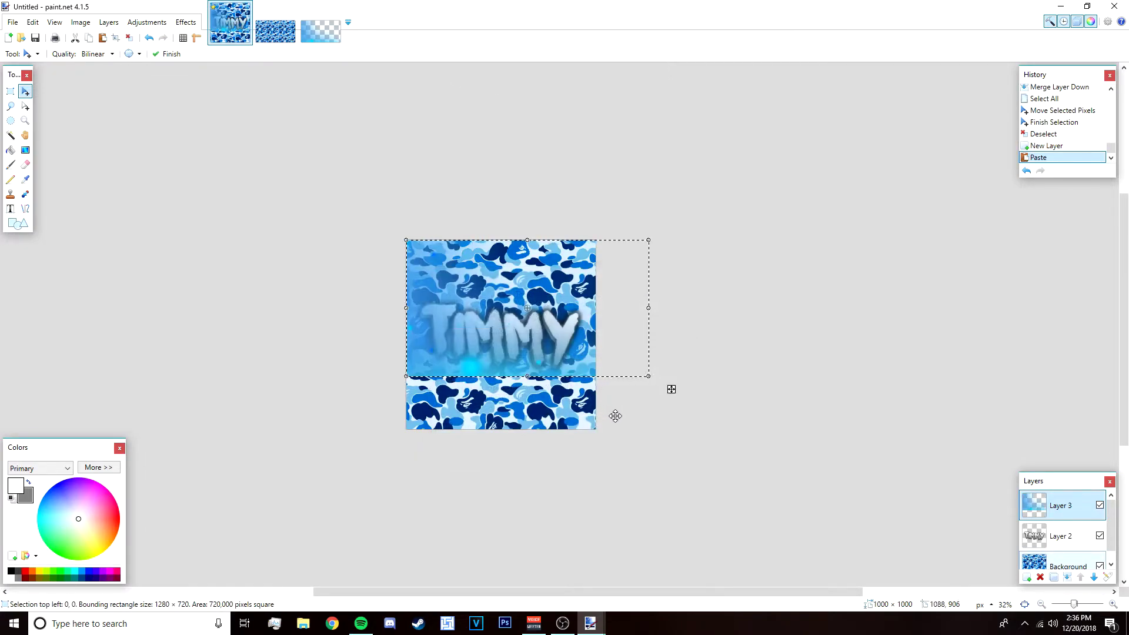
- Stretch the light leak to fill the 1000×1000 canvas, deselect, and open Layer Properties
{"action": "scroll", "coordinate": [614, 426], "scroll_direction": "up", "scroll_amount": 2}
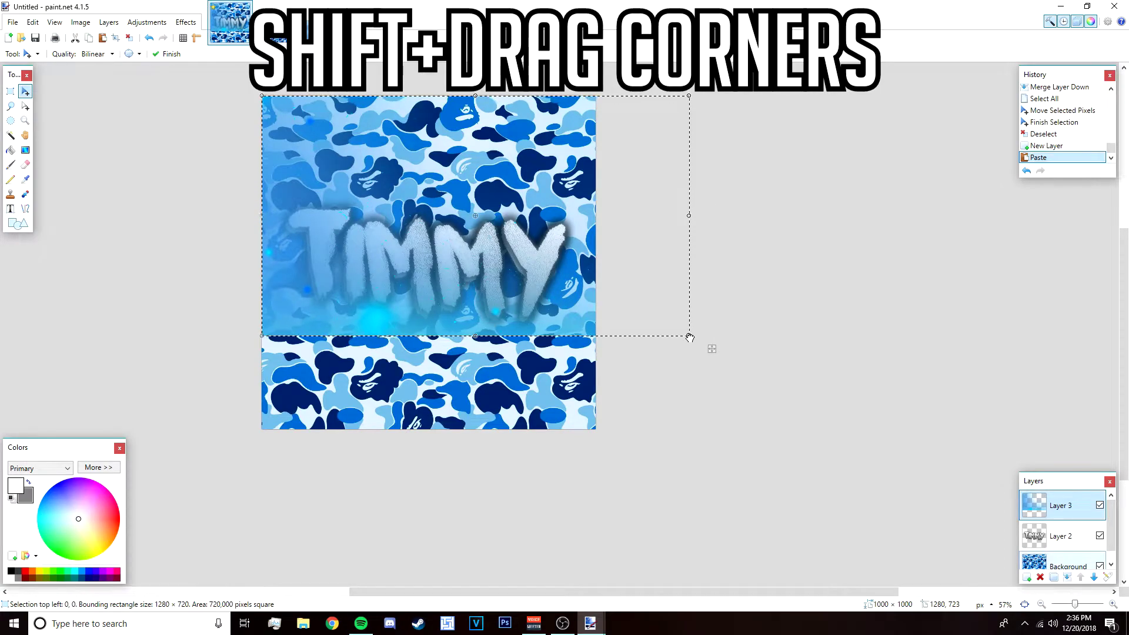
{"action": "left_click_drag", "start_coordinate": [690, 338], "coordinate": [859, 433]}
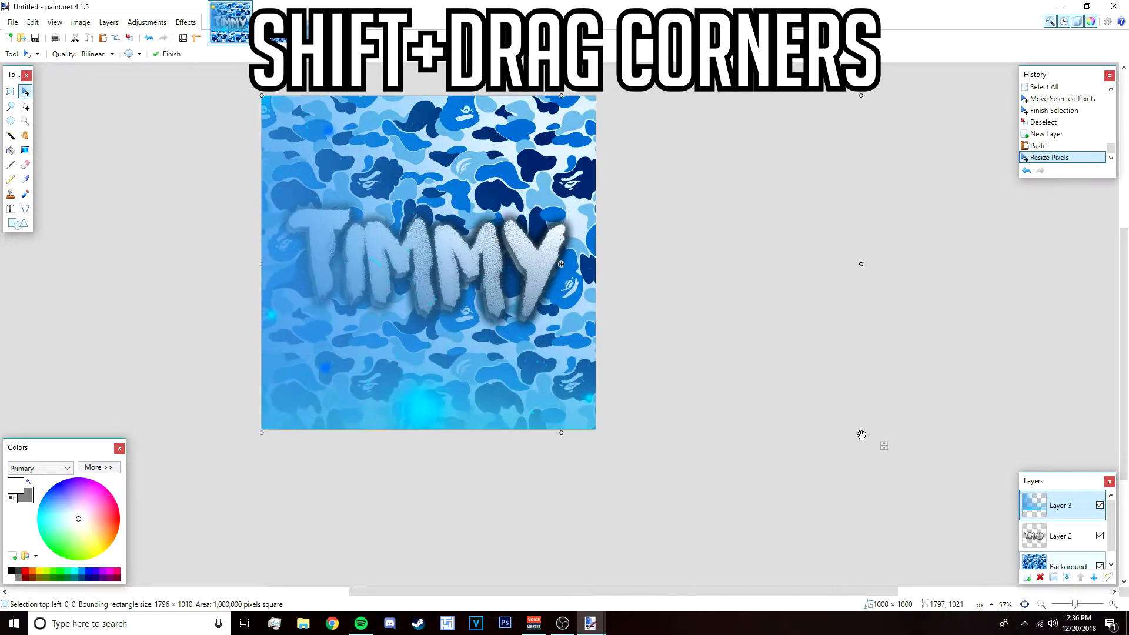
{"action": "left_click_drag", "start_coordinate": [724, 376], "coordinate": [715, 375]}
{"action": "scroll", "coordinate": [481, 380], "scroll_direction": "down", "scroll_amount": 3}
{"action": "left_click", "coordinate": [129, 39]}
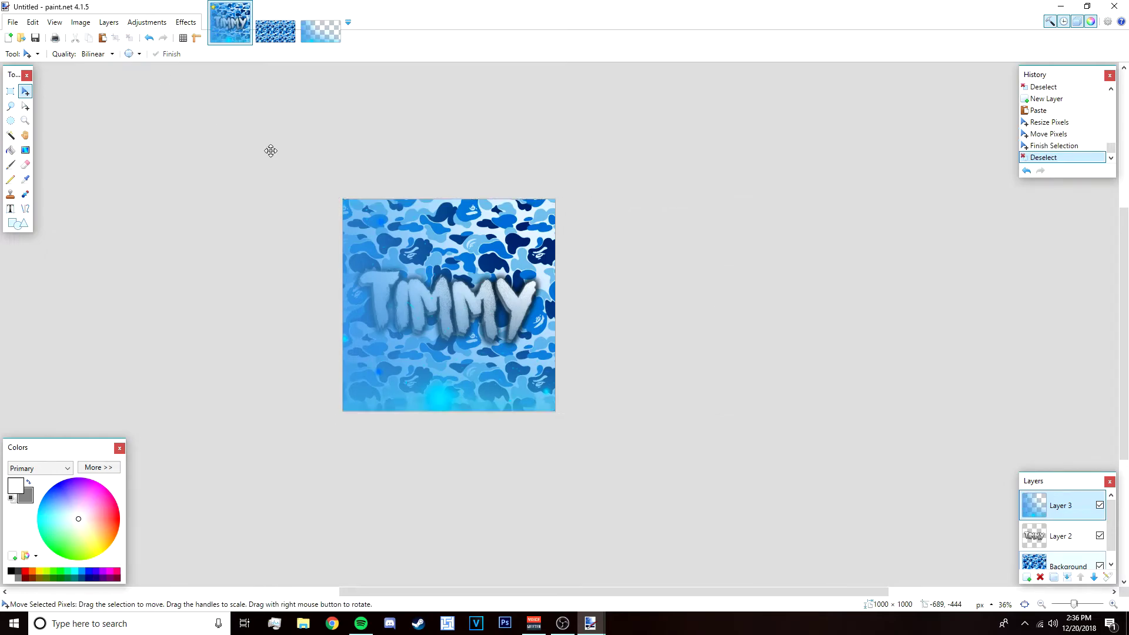
{"action": "left_click", "coordinate": [1097, 572]}
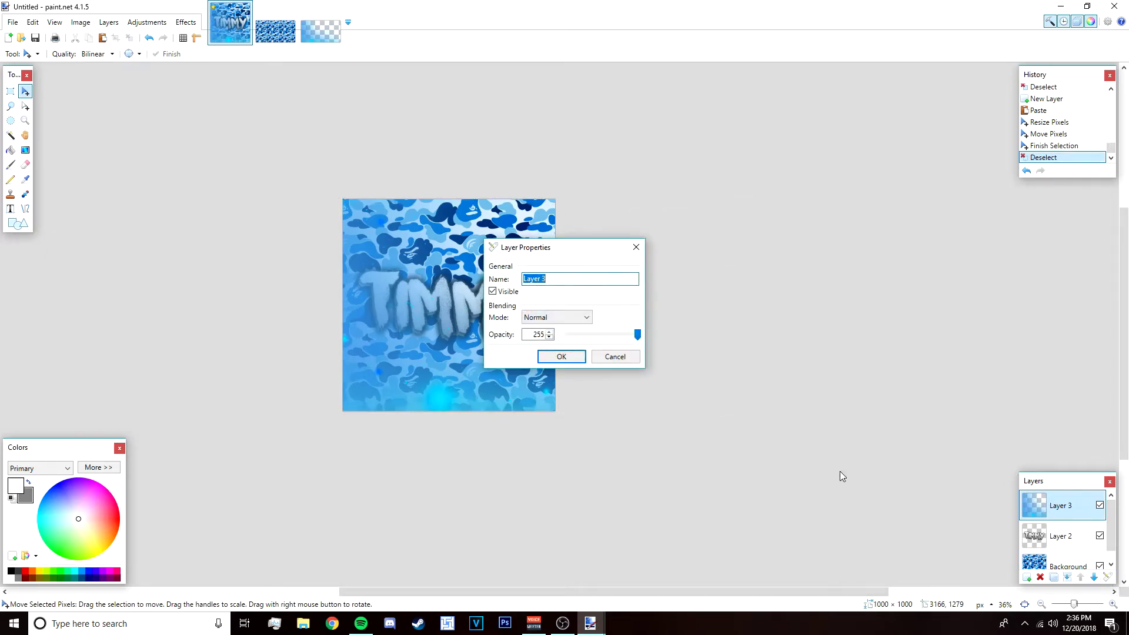
- Preview Color Dodge, Negation and other blend modes on the light leak layer
{"action": "left_click", "coordinate": [556, 317]}
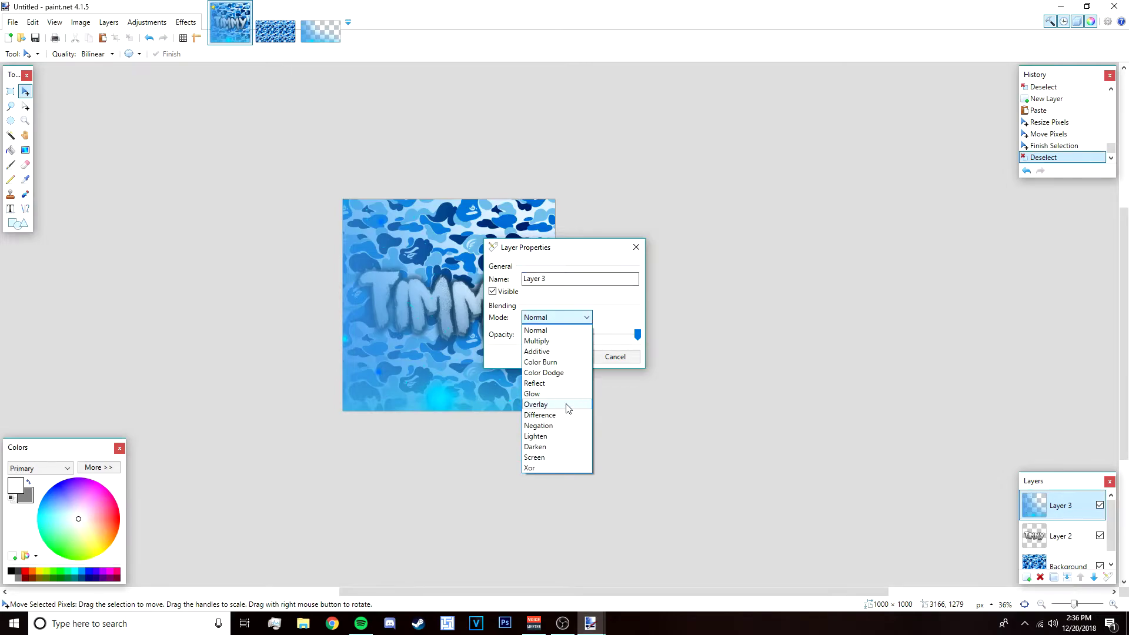
{"action": "left_click", "coordinate": [558, 373]}
{"action": "left_click_drag", "start_coordinate": [569, 259], "coordinate": [653, 184]}
{"action": "left_click", "coordinate": [641, 242]}
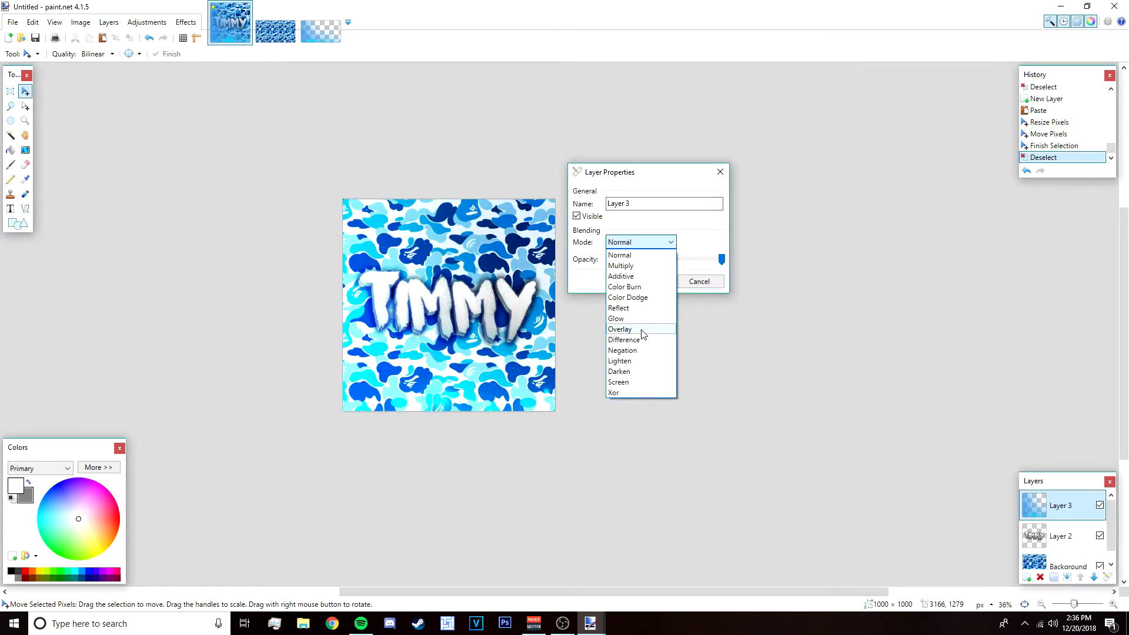
{"action": "left_click", "coordinate": [641, 340]}
{"action": "left_click", "coordinate": [641, 242]}
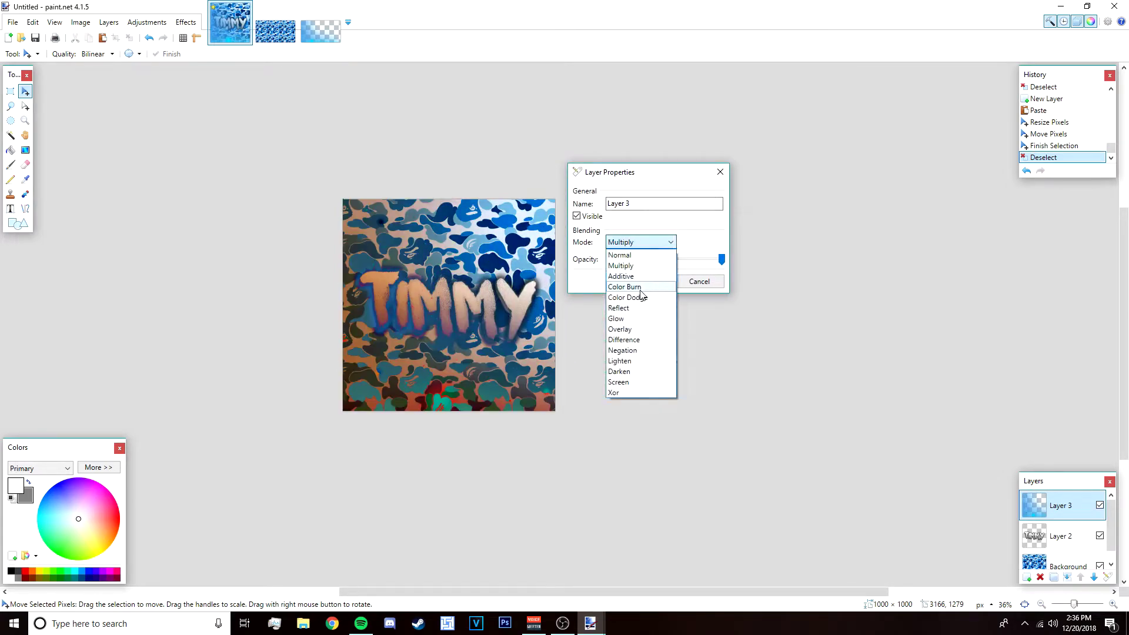
{"action": "left_click", "coordinate": [628, 350]}
- Compare Glow and Color Dodge, then apply Color Burn and select the Background layer
{"action": "left_click", "coordinate": [644, 242]}
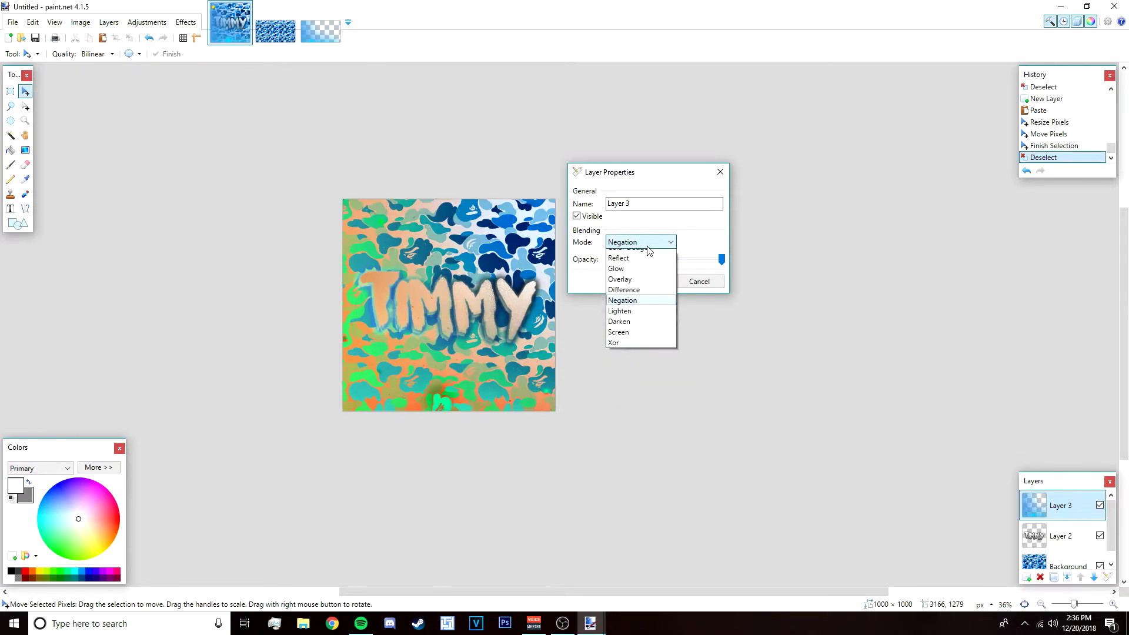
{"action": "left_click", "coordinate": [639, 319]}
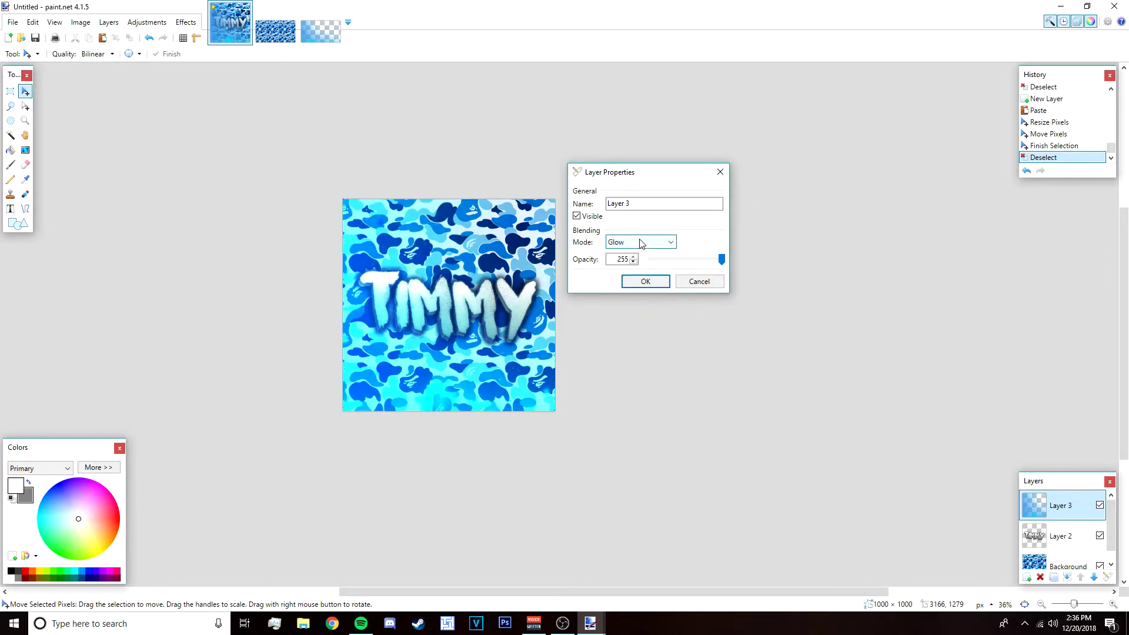
{"action": "left_click", "coordinate": [638, 242]}
{"action": "left_click", "coordinate": [629, 298]}
{"action": "left_click", "coordinate": [639, 242]}
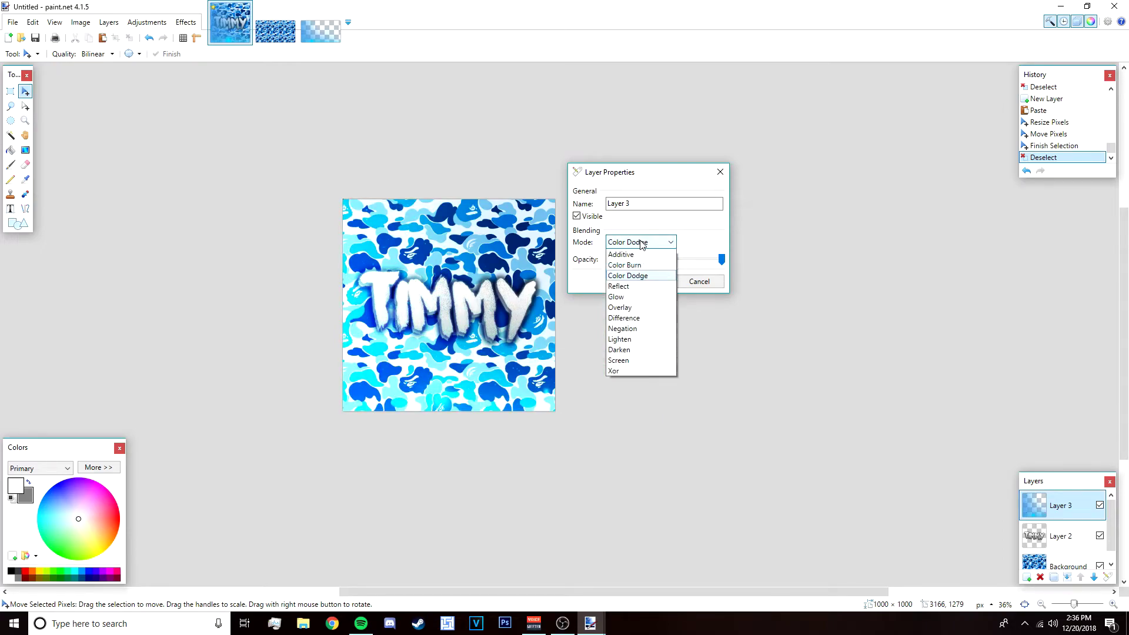
{"action": "left_click", "coordinate": [632, 287]}
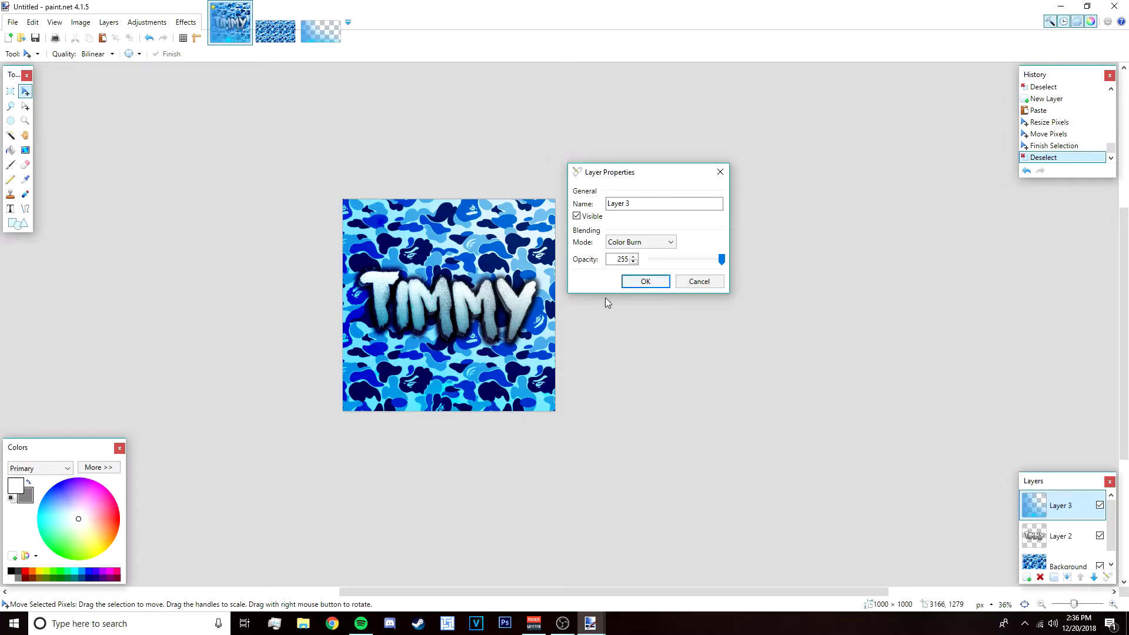
{"action": "left_click", "coordinate": [645, 282]}
{"action": "scroll", "coordinate": [395, 327], "scroll_direction": "up", "scroll_amount": 3}
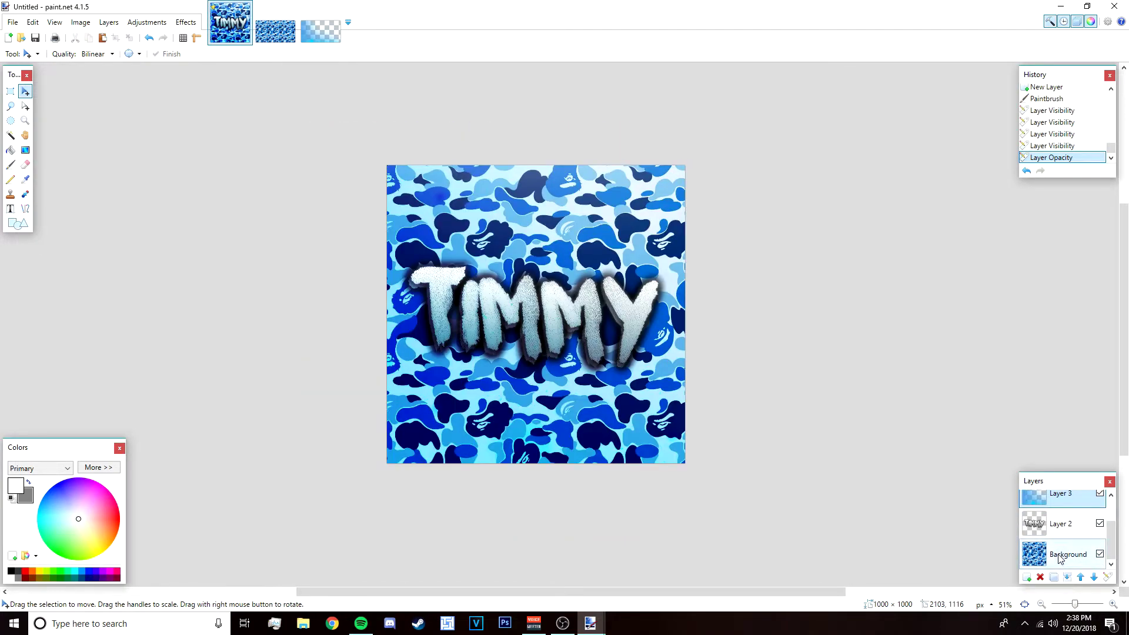
{"action": "left_click", "coordinate": [1044, 558]}
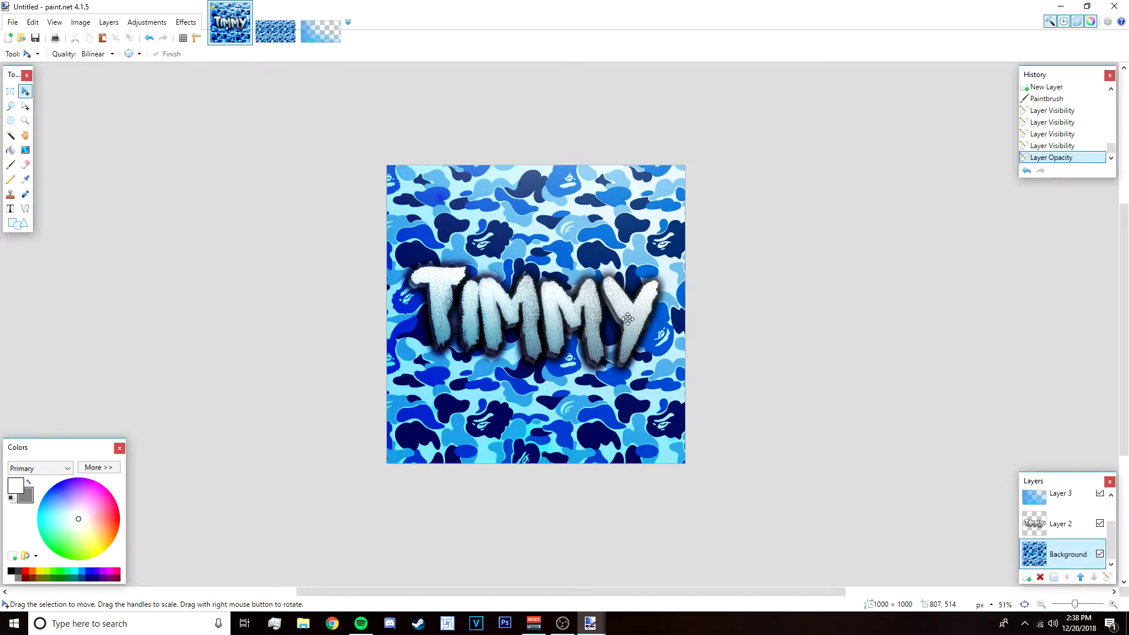
- Blur the camo Background layer with Gaussian Blur at radius 4
{"action": "left_click", "coordinate": [186, 22]}
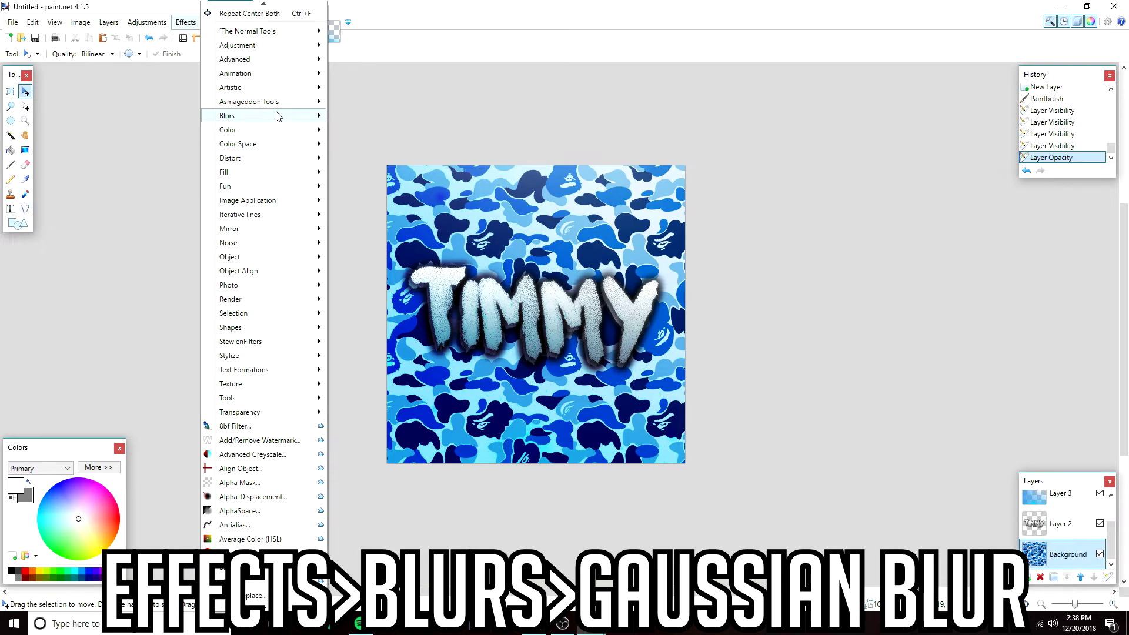
{"action": "mouse_move", "coordinate": [278, 115]}
{"action": "left_click", "coordinate": [381, 234]}
{"action": "left_click_drag", "start_coordinate": [525, 268], "coordinate": [649, 210]}
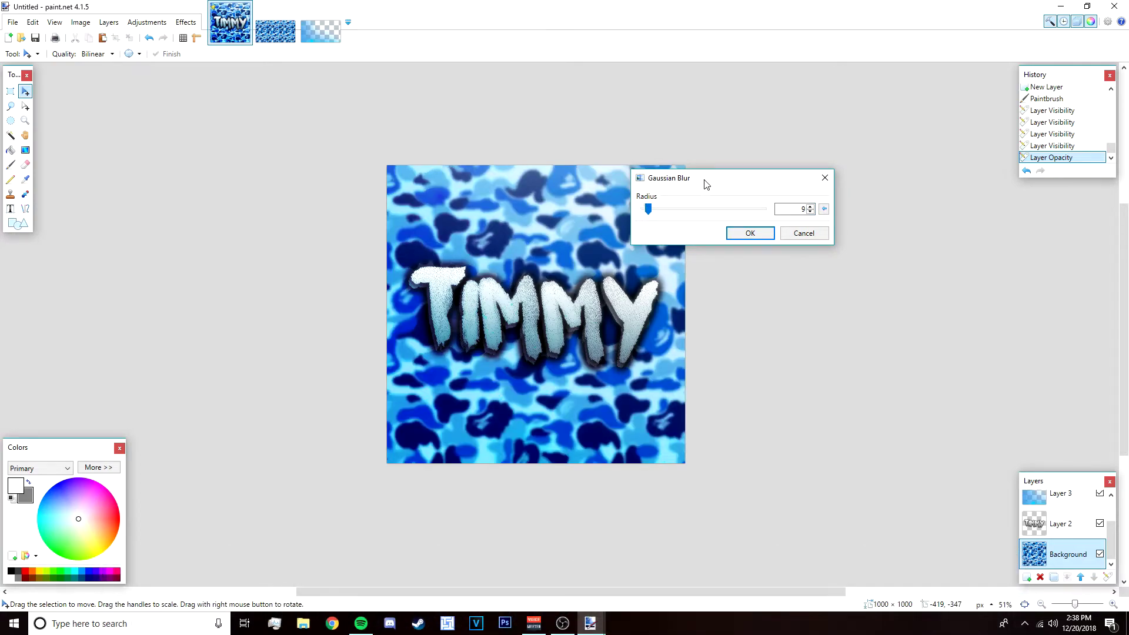
{"action": "left_click_drag", "start_coordinate": [708, 182], "coordinate": [738, 150]}
{"action": "left_click", "coordinate": [854, 178]}
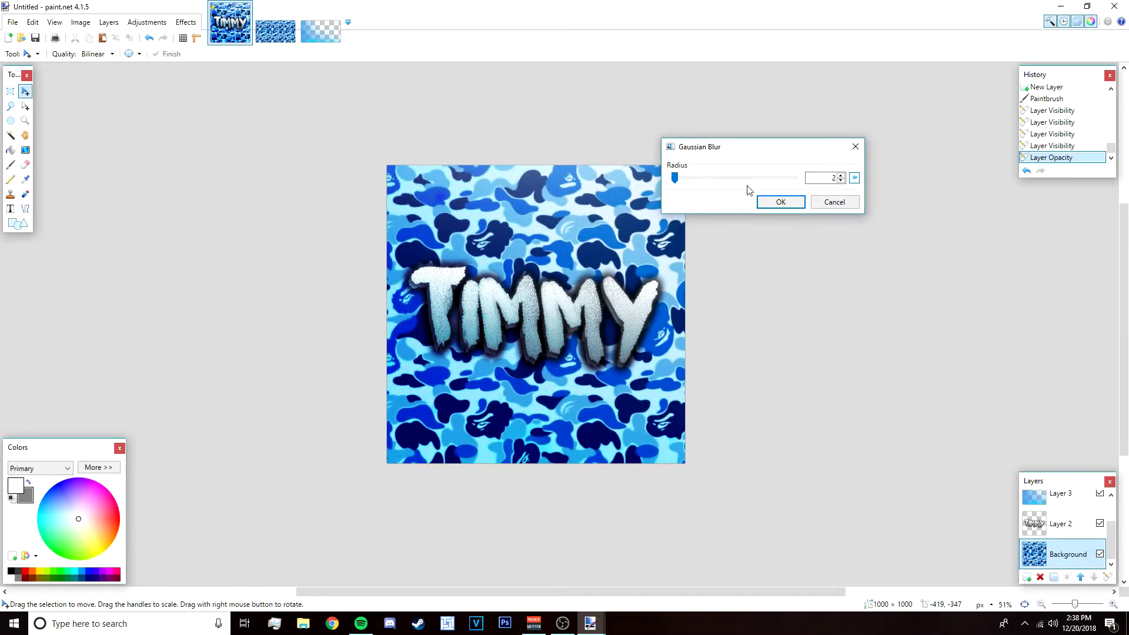
{"action": "left_click_drag", "start_coordinate": [676, 179], "coordinate": [676, 179]}
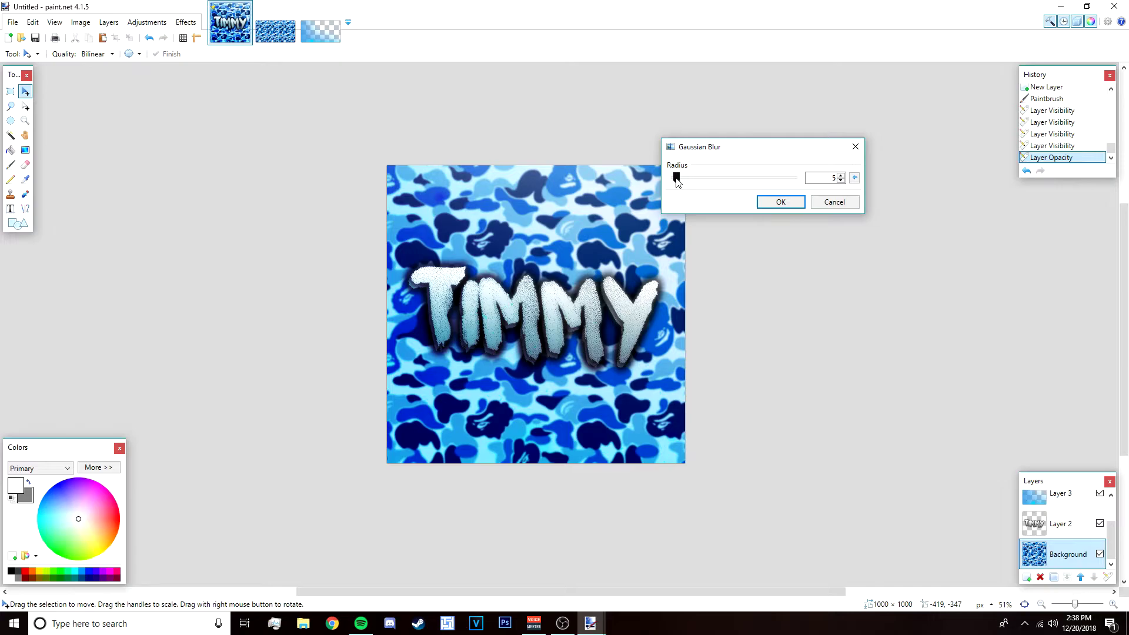
{"action": "left_click", "coordinate": [779, 203]}
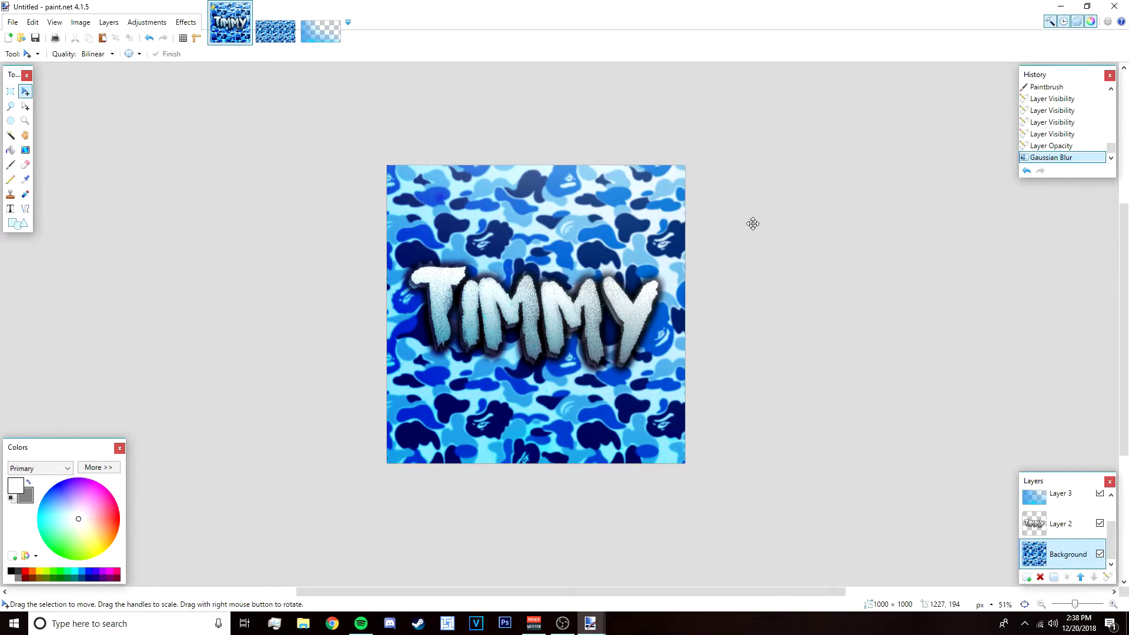
- Start a Save As into the Pictures folder with the PNG file type
{"action": "scroll", "coordinate": [672, 222], "scroll_direction": "down", "scroll_amount": 2}
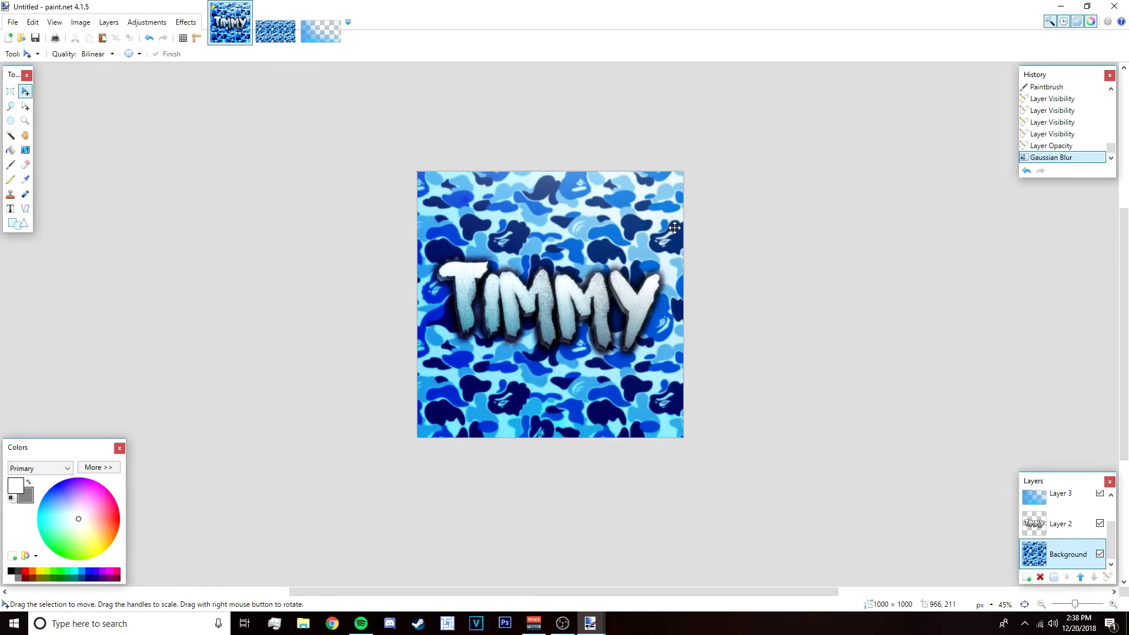
{"action": "left_click", "coordinate": [13, 22]}
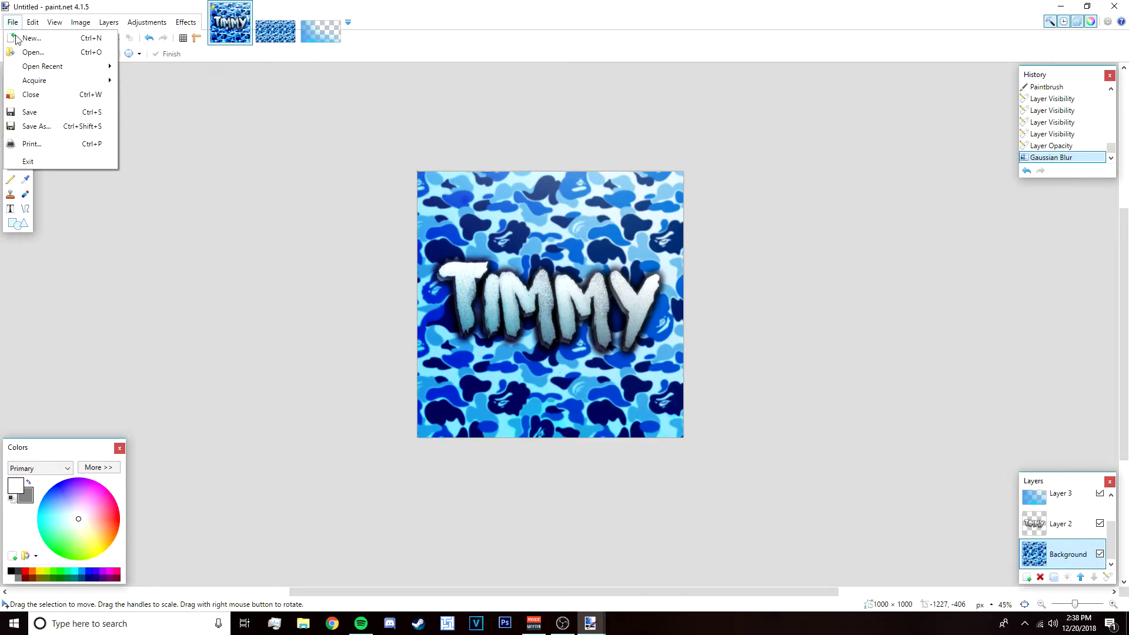
{"action": "left_click", "coordinate": [48, 128]}
{"action": "left_click", "coordinate": [245, 283]}
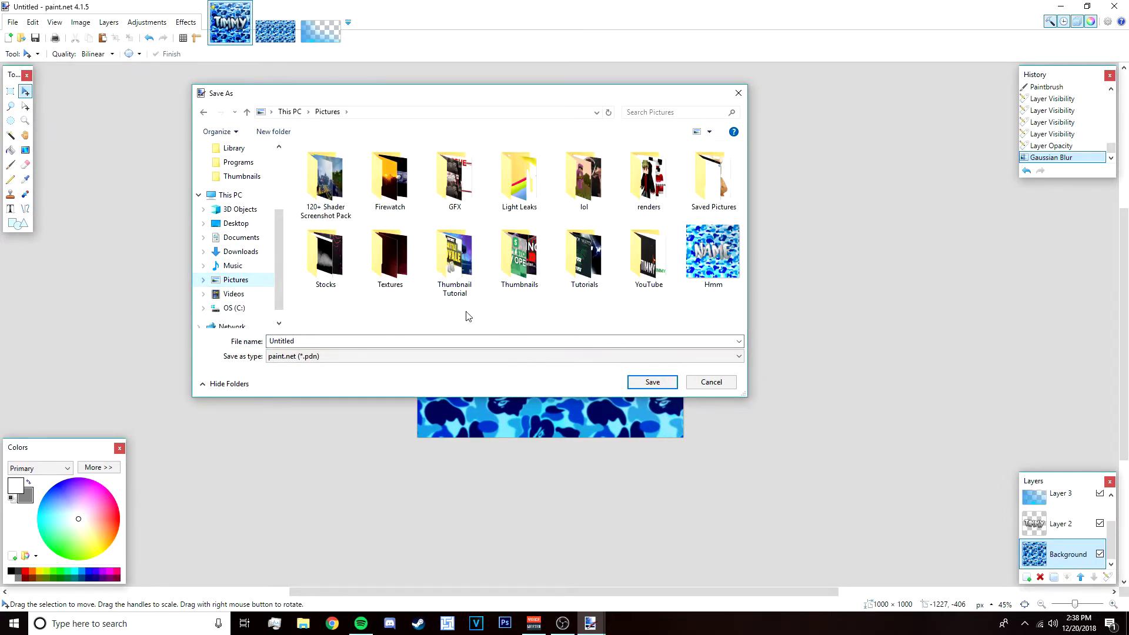
{"action": "left_click", "coordinate": [416, 343]}
{"action": "left_click", "coordinate": [352, 356]}
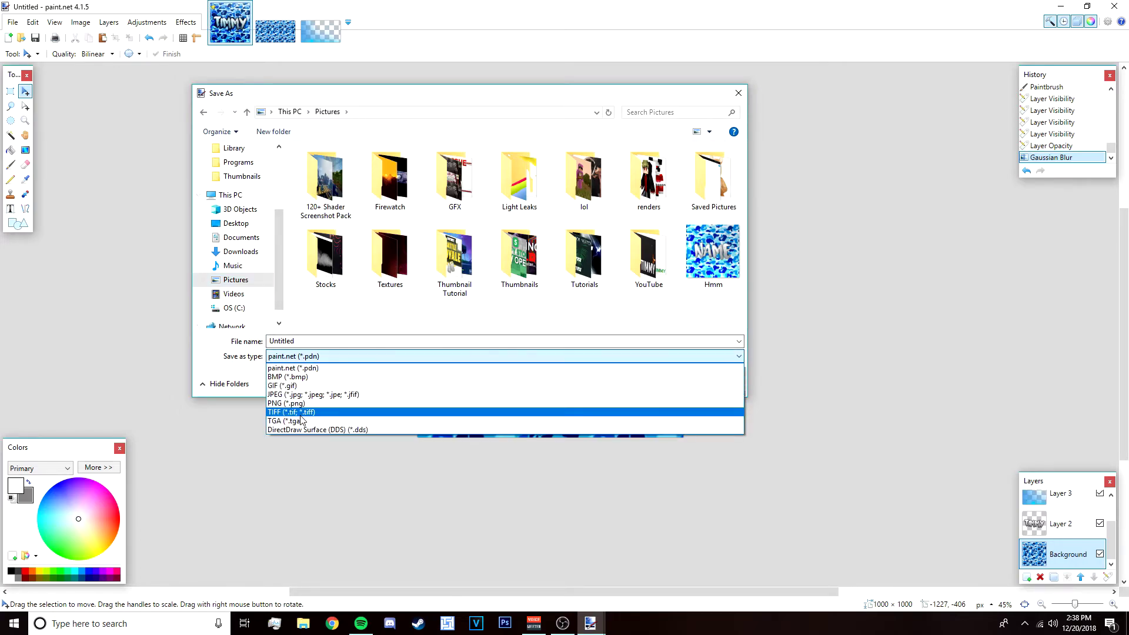
{"action": "left_click", "coordinate": [308, 410]}
{"action": "scroll", "coordinate": [329, 291], "scroll_direction": "down", "scroll_amount": 1}
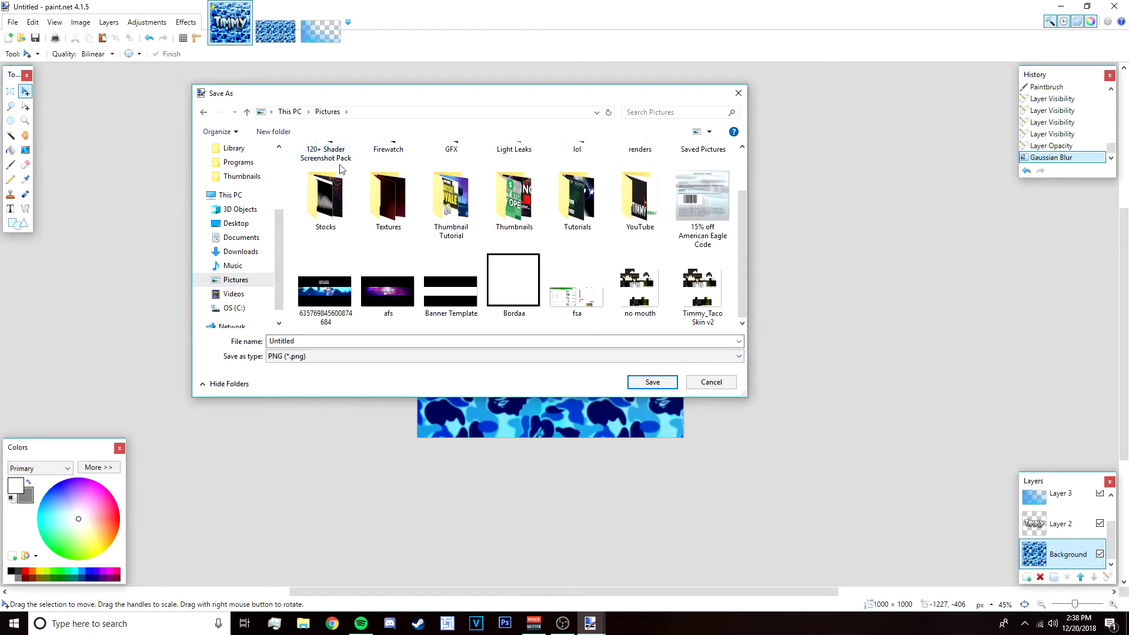
- Save as 'profile picture yayy', accept the PNG settings and flatten the image
{"action": "double_click", "coordinate": [312, 337]}
{"action": "type", "text": "profile picture yayy"}
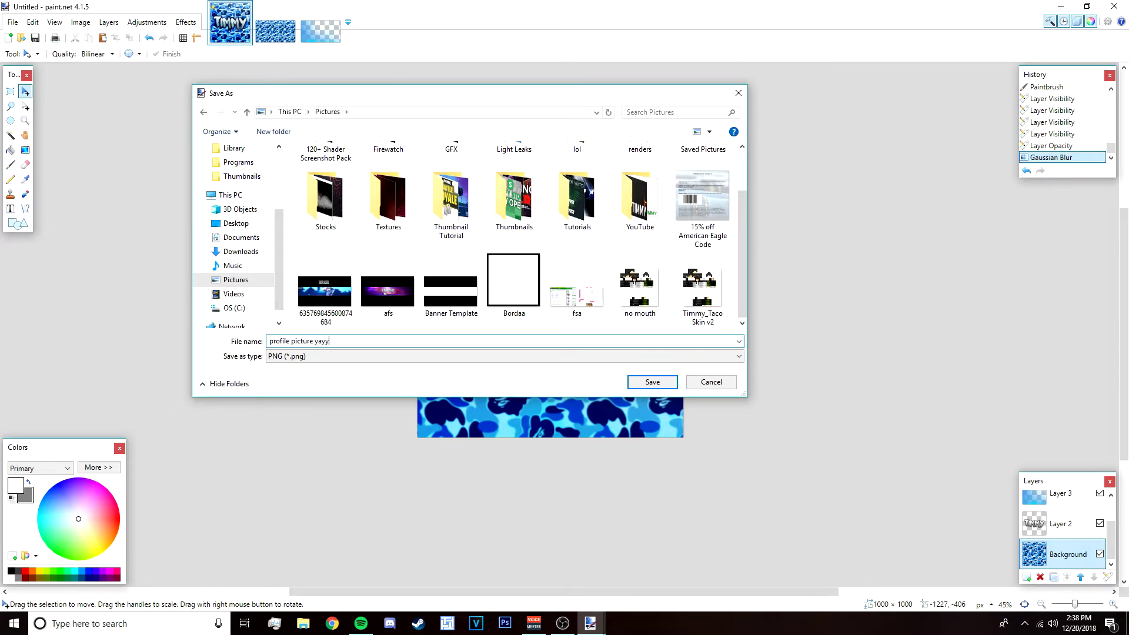
{"action": "left_click", "coordinate": [651, 382]}
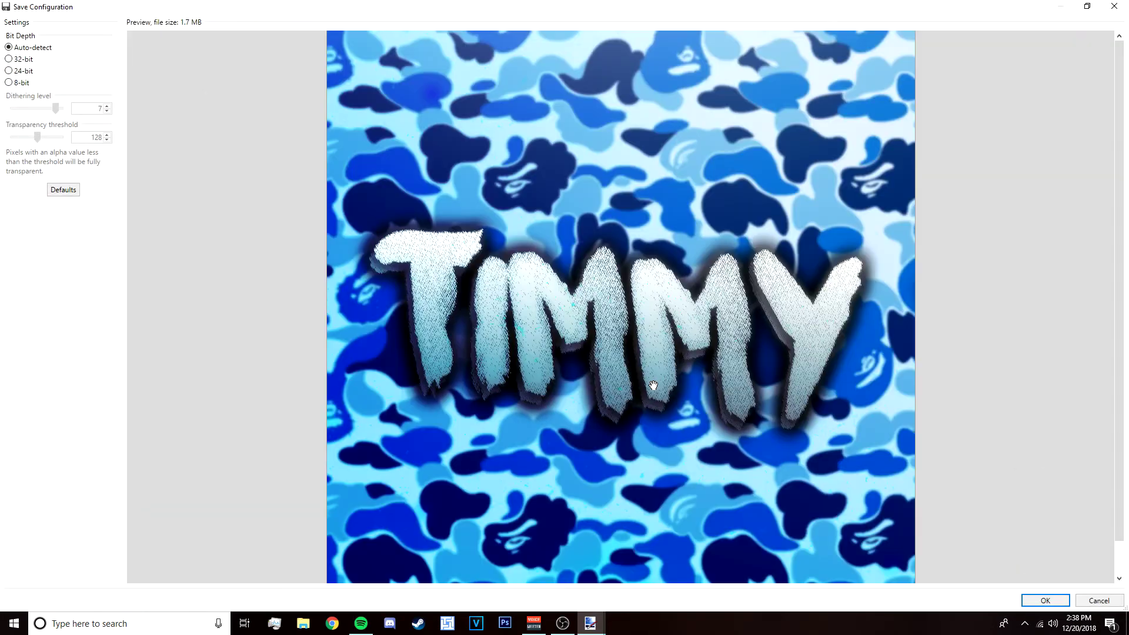
{"action": "left_click", "coordinate": [1045, 600]}
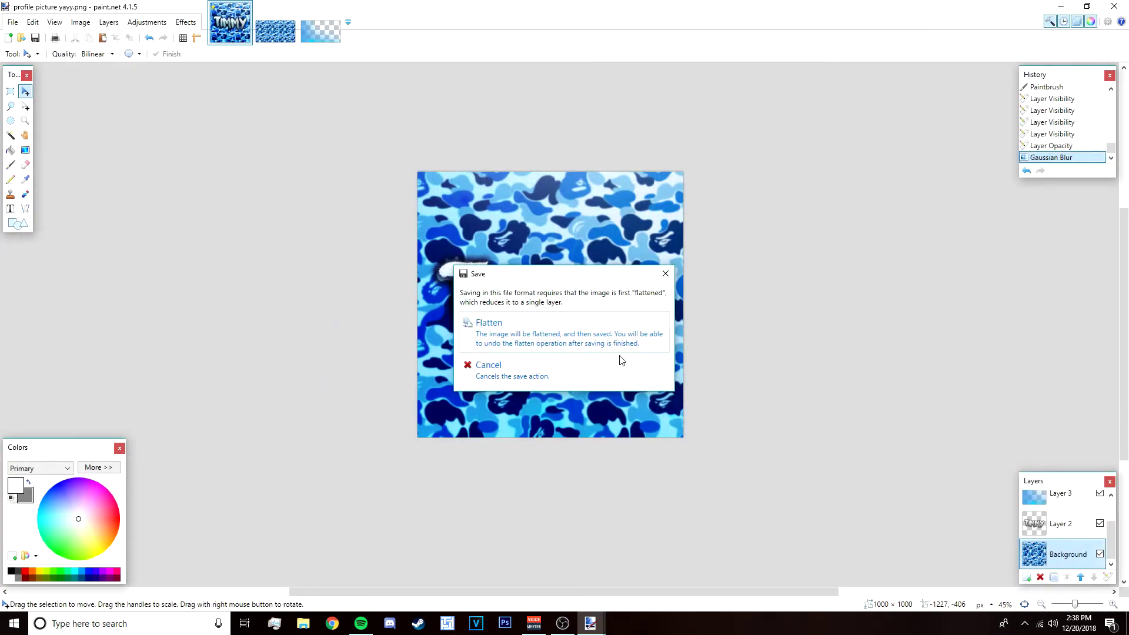
{"action": "left_click", "coordinate": [560, 332]}
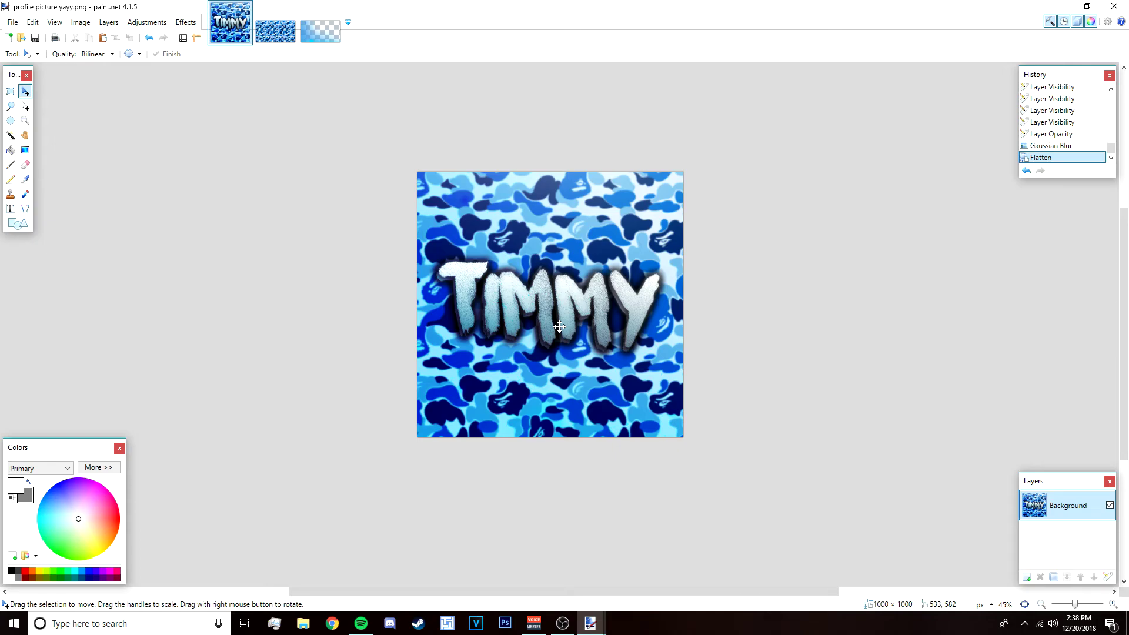
{"action": "scroll", "coordinate": [559, 327], "scroll_direction": "down", "scroll_amount": 1}
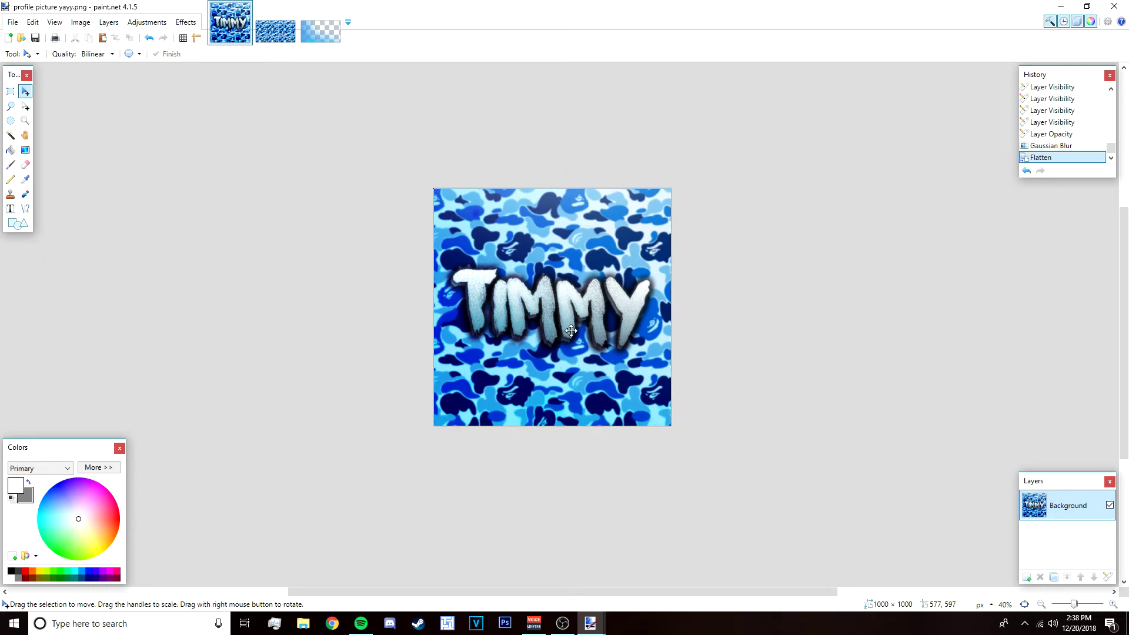